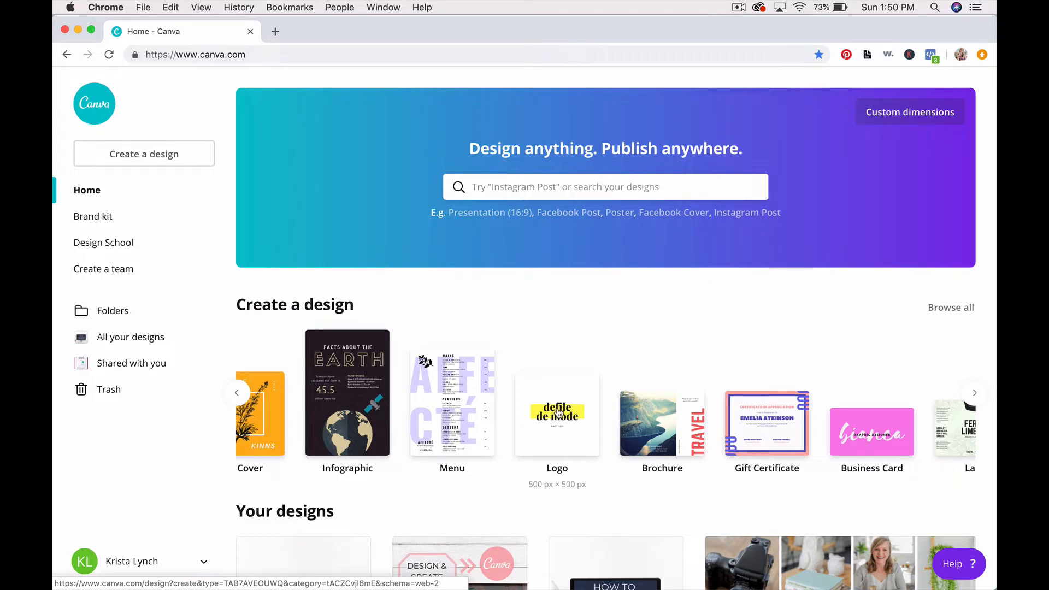
Step: Start a new 500 × 500 px Logo design from the Create a design row
left_click(558, 412)
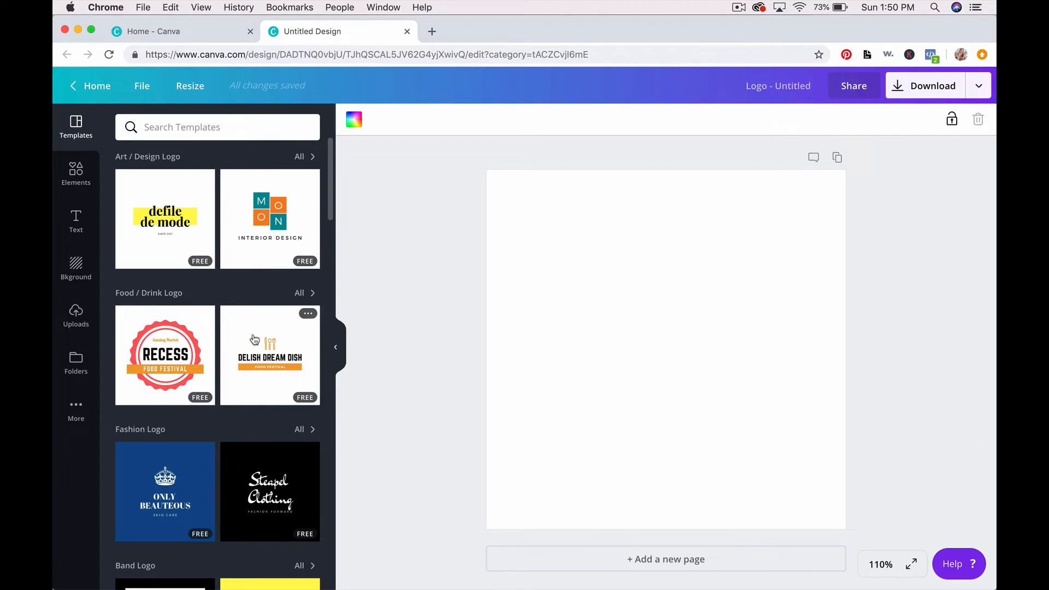
Step: Find The Mixologist under All results in the Templates panel and apply it to the logo
scroll(254, 342, "down", 3)
scroll(255, 342, "down", 6)
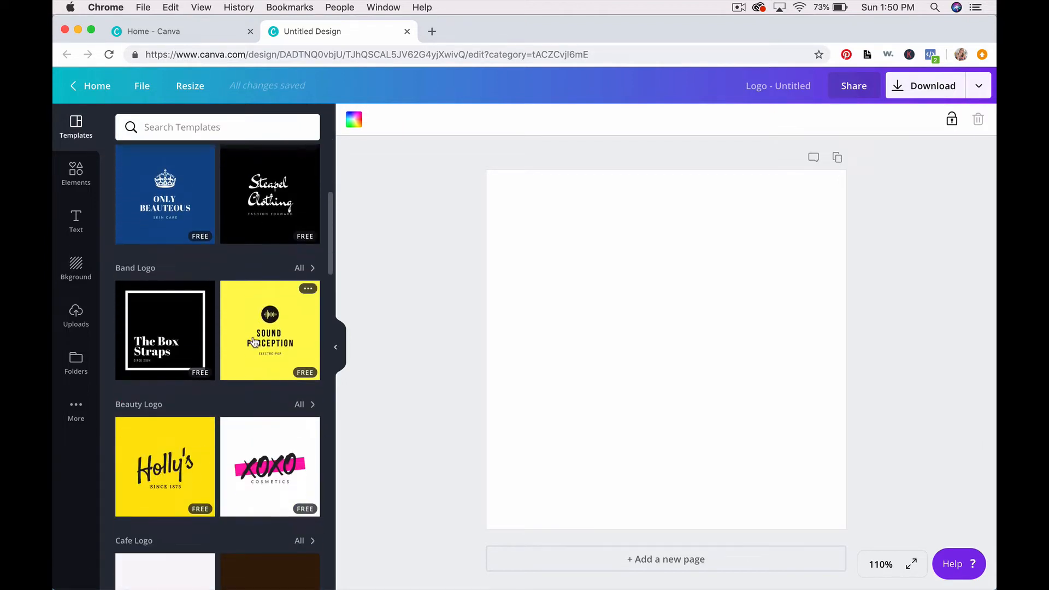
scroll(253, 343, "down", 10)
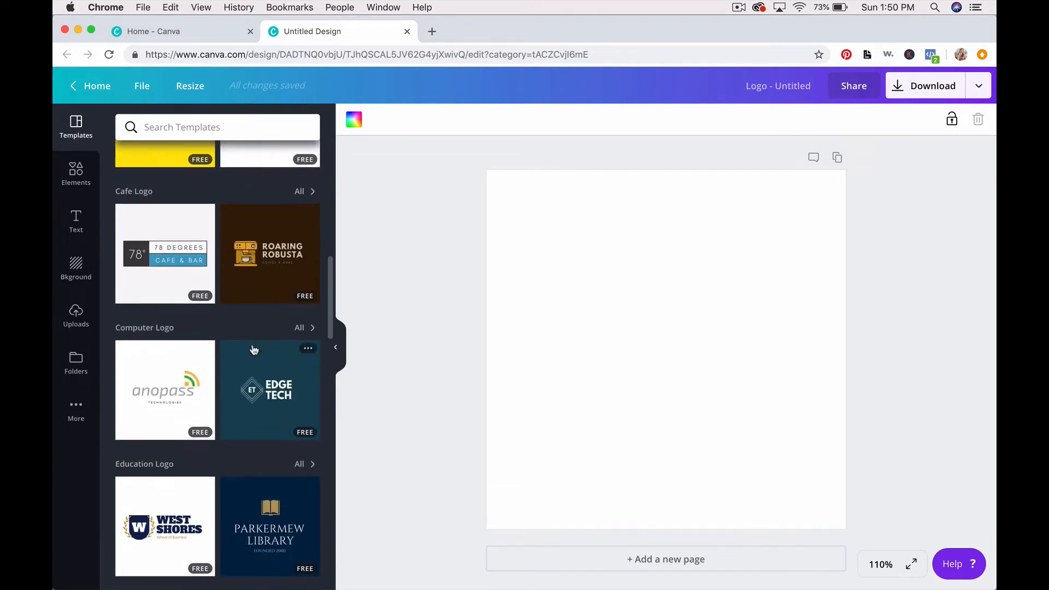
scroll(254, 352, "down", 15)
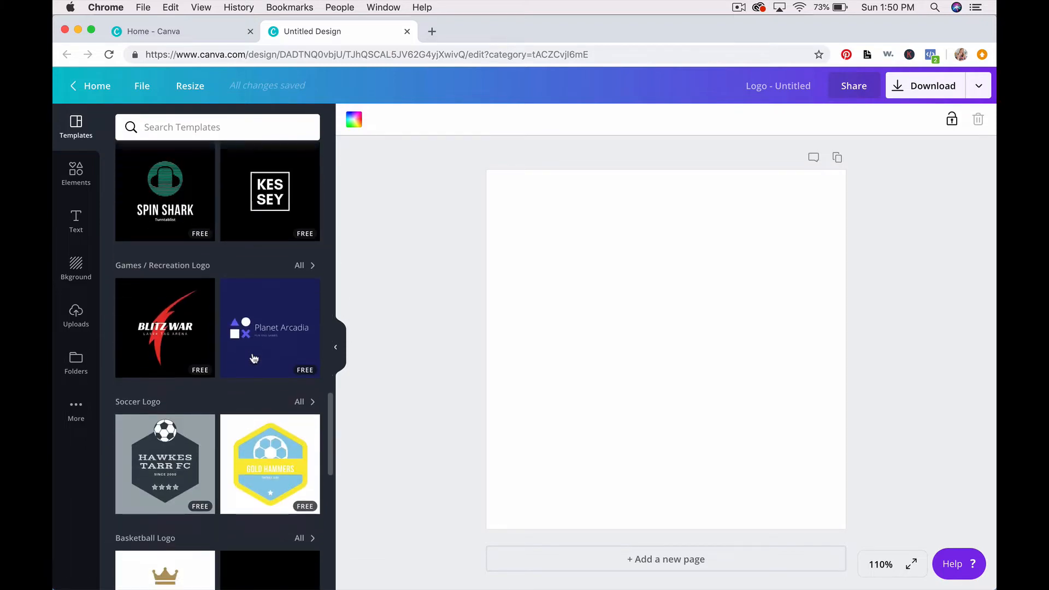
scroll(253, 358, "down", 12)
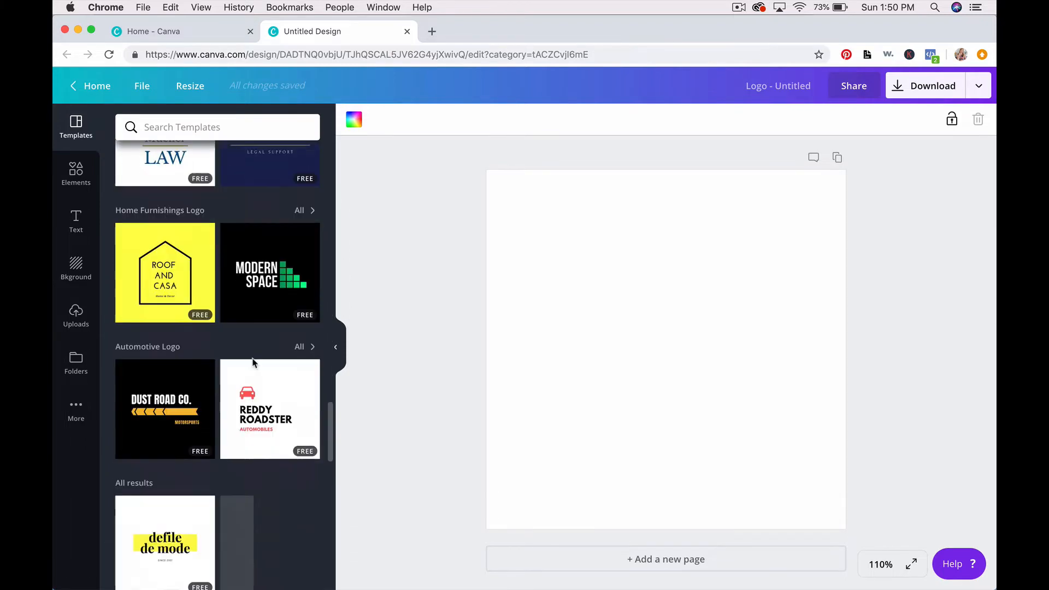
scroll(254, 362, "down", 2)
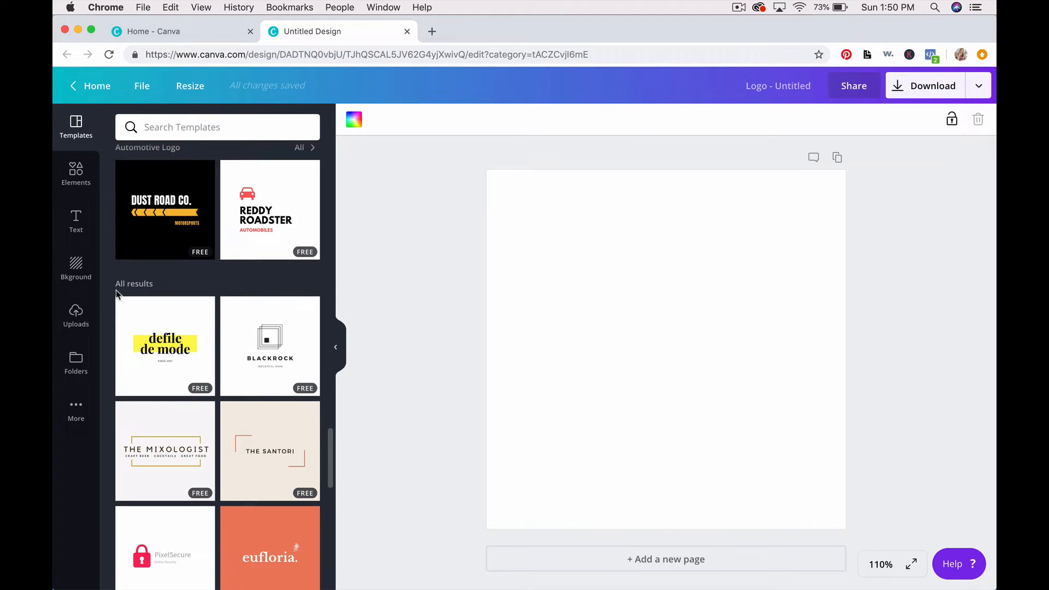
scroll(219, 295, "down", 4)
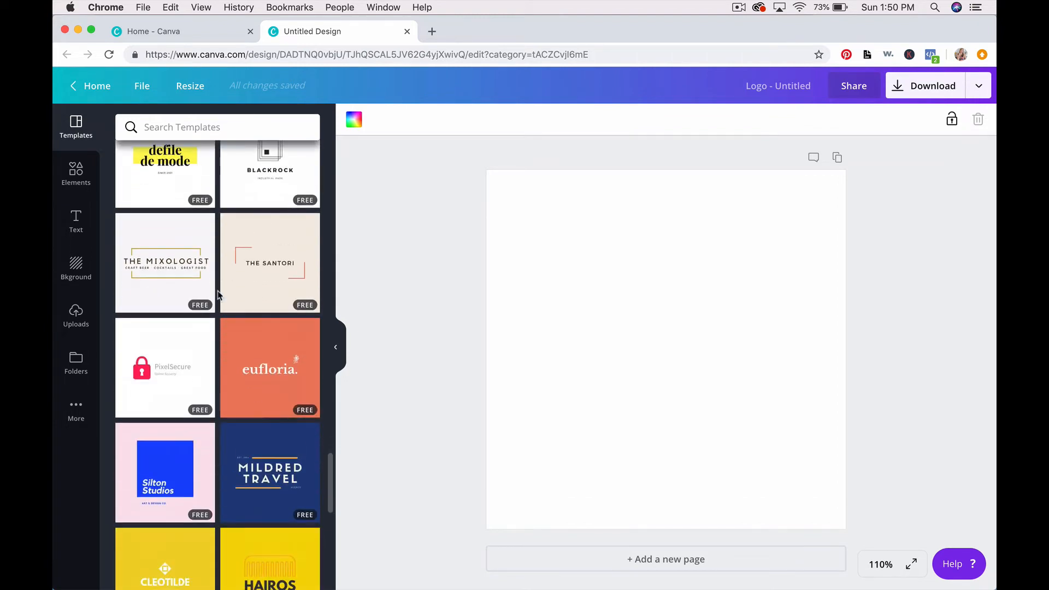
scroll(217, 295, "down", 5)
scroll(217, 302, "down", 3)
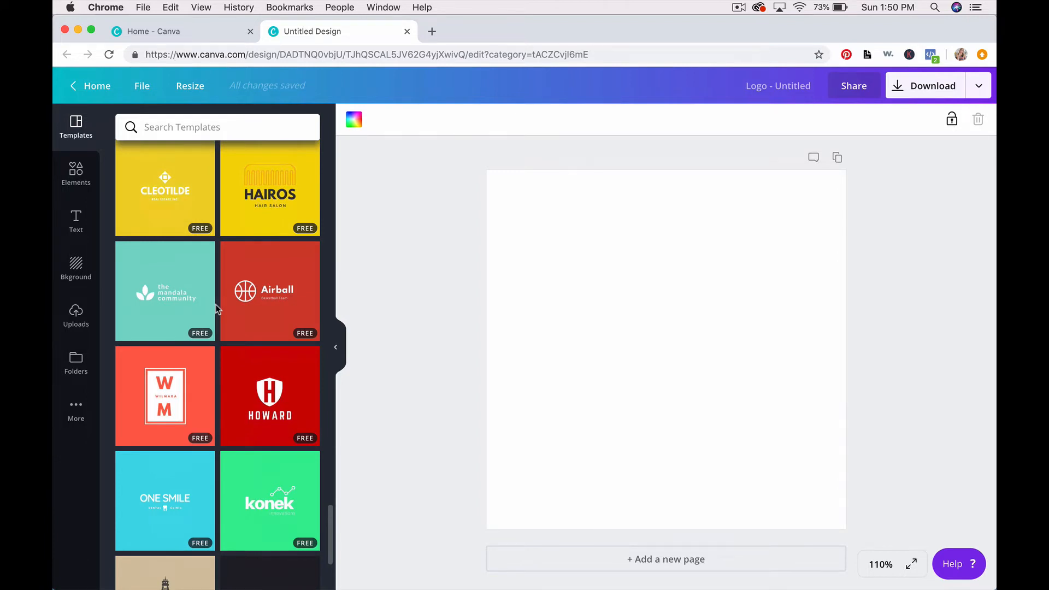
scroll(215, 305, "down", 7)
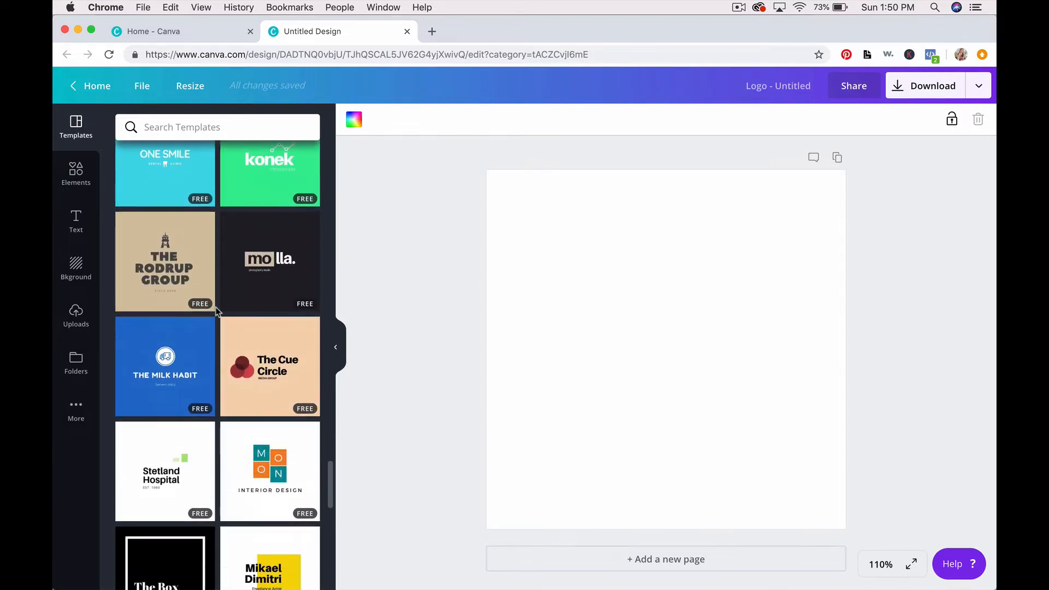
scroll(186, 336, "down", 1)
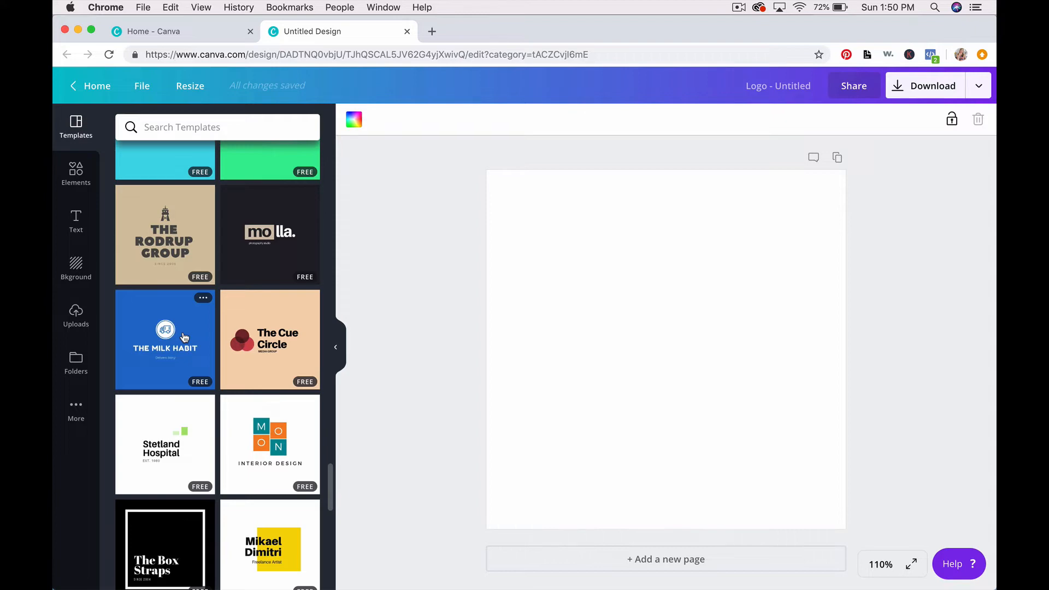
scroll(185, 337, "up", 20)
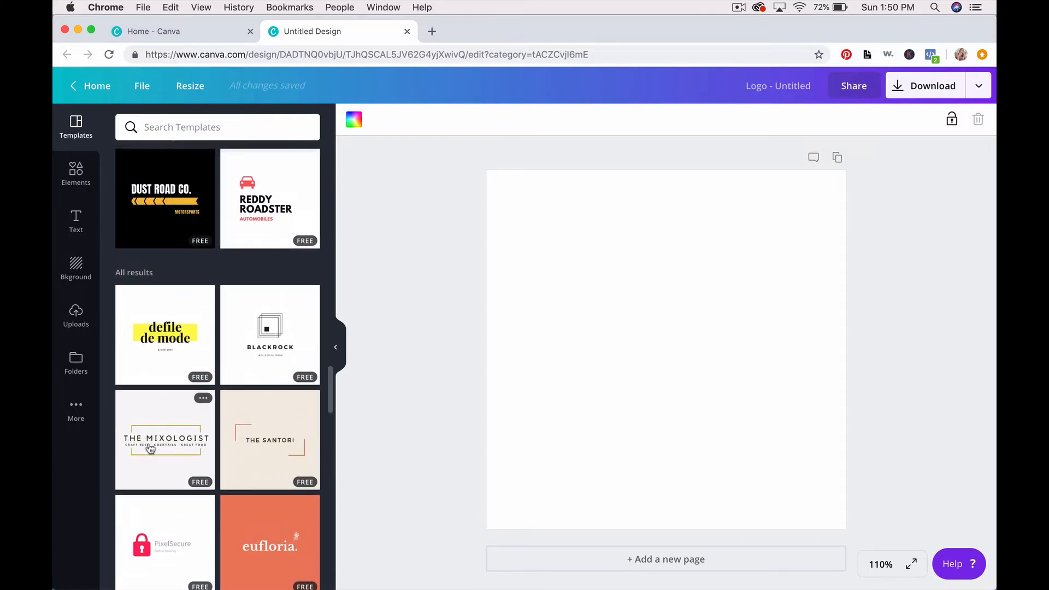
left_click(178, 449)
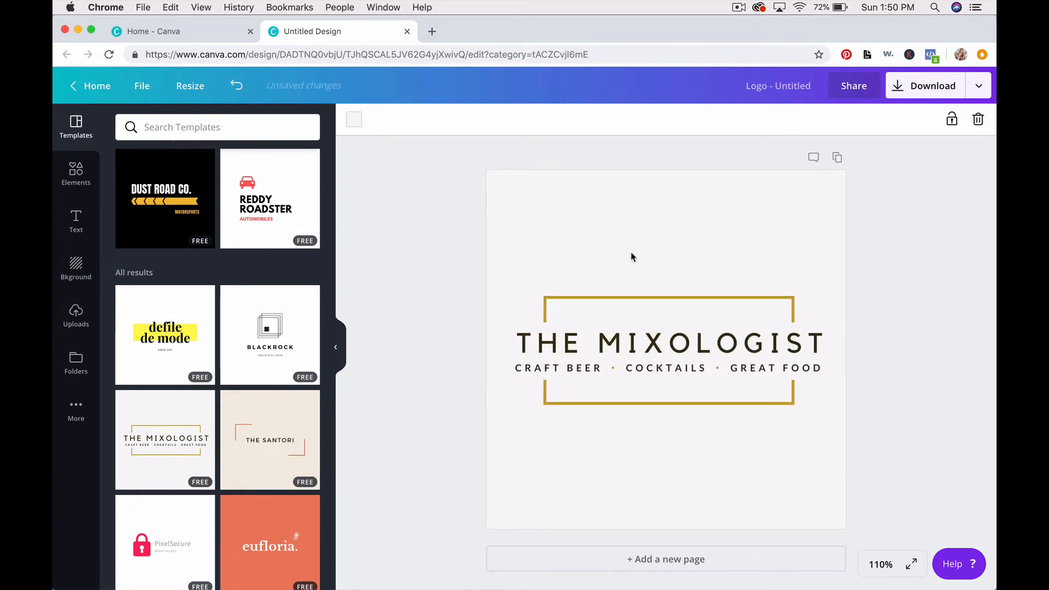
Step: Replace the heading with the photographer's name over PHOTOGRAPHY on two lines, widening its text box
left_click(796, 335)
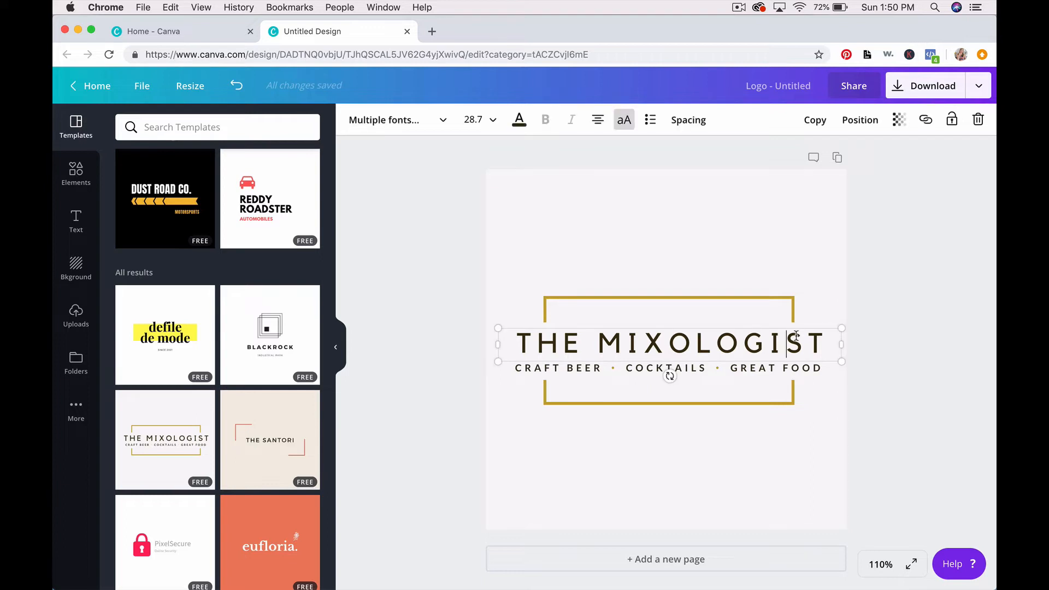
left_click(539, 328)
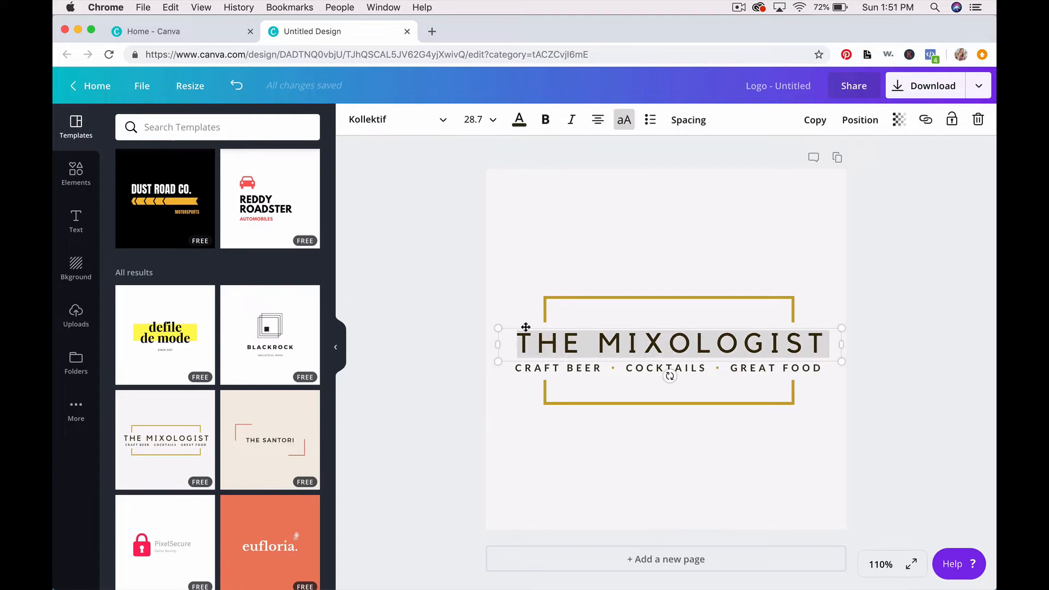
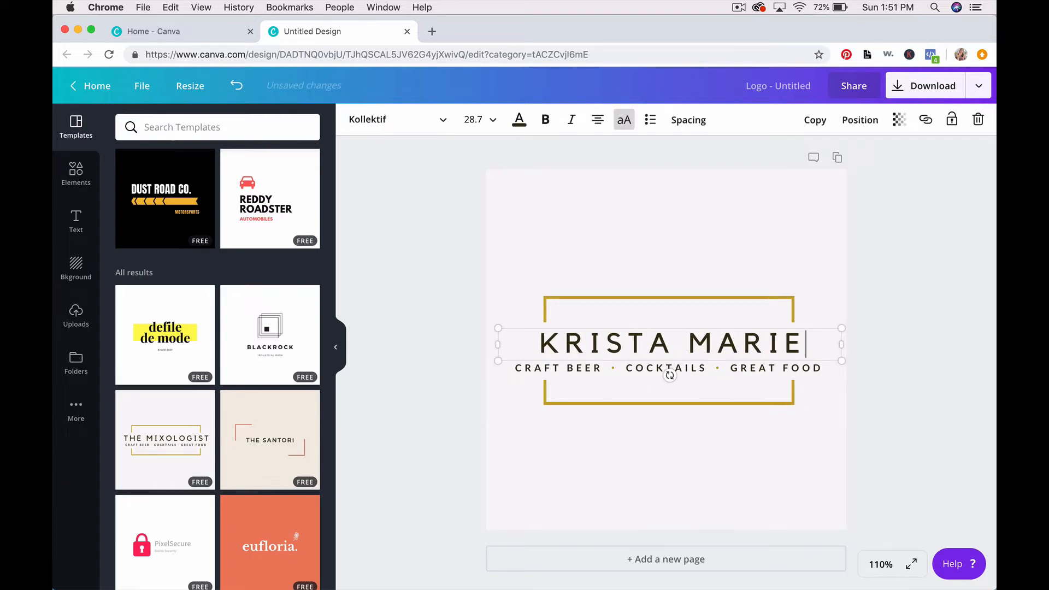
key("Return")
type("PHOTOGRAPHY")
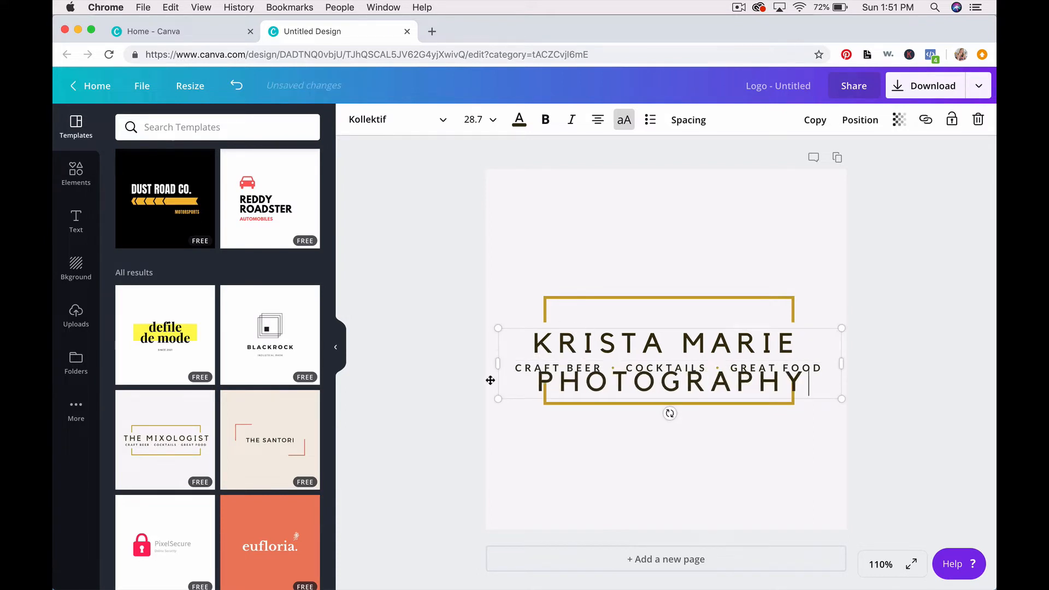
left_click_drag(505, 371, 491, 371)
left_click_drag(845, 371, 853, 371)
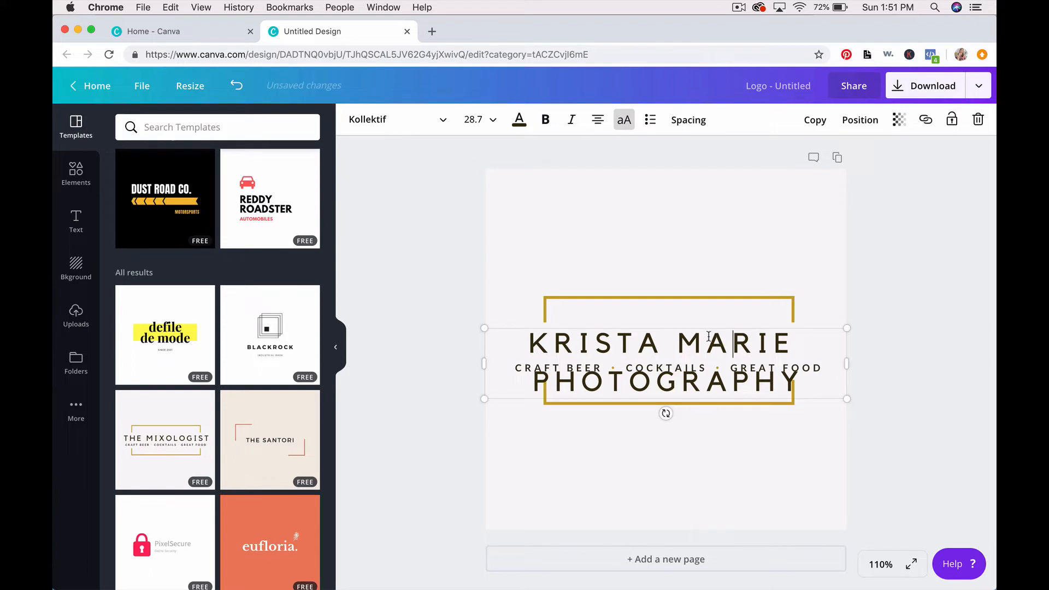
left_click(469, 119)
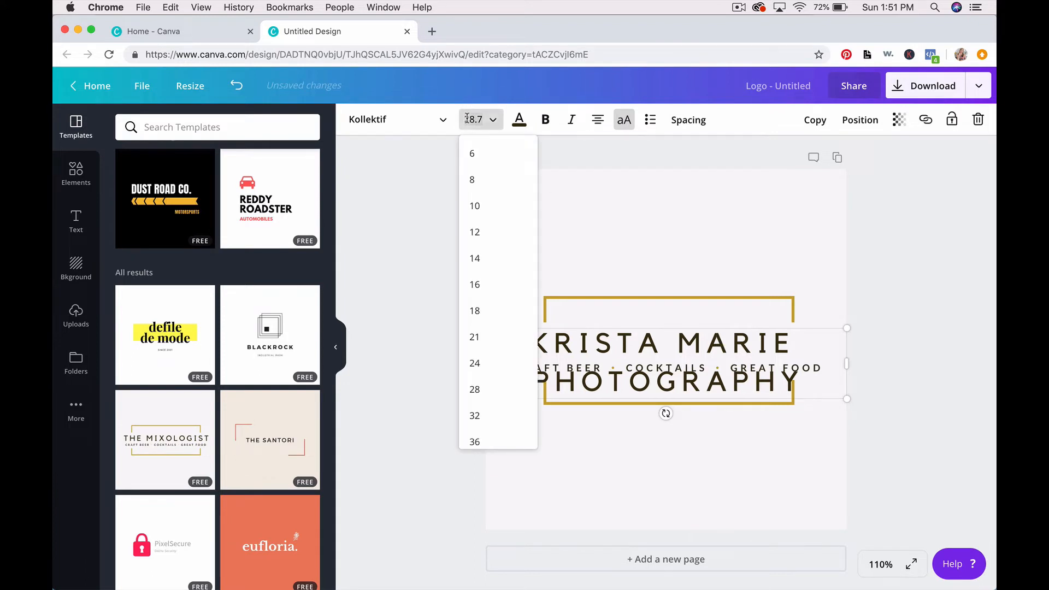
Step: Set the heading to font size 18 and centre it on one line inside the gold frame
left_click(480, 310)
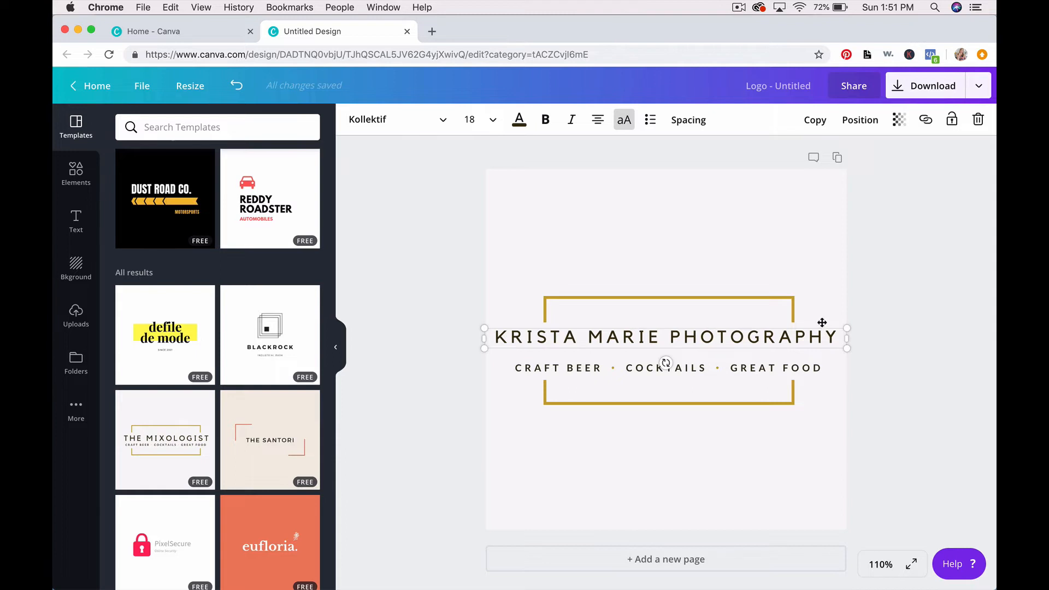
mouse_move(821, 323)
left_mouse_down()
mouse_move(825, 313)
mouse_move(813, 317)
mouse_move(817, 335)
mouse_move(824, 316)
mouse_move(811, 312)
mouse_move(812, 330)
mouse_move(823, 327)
left_mouse_up()
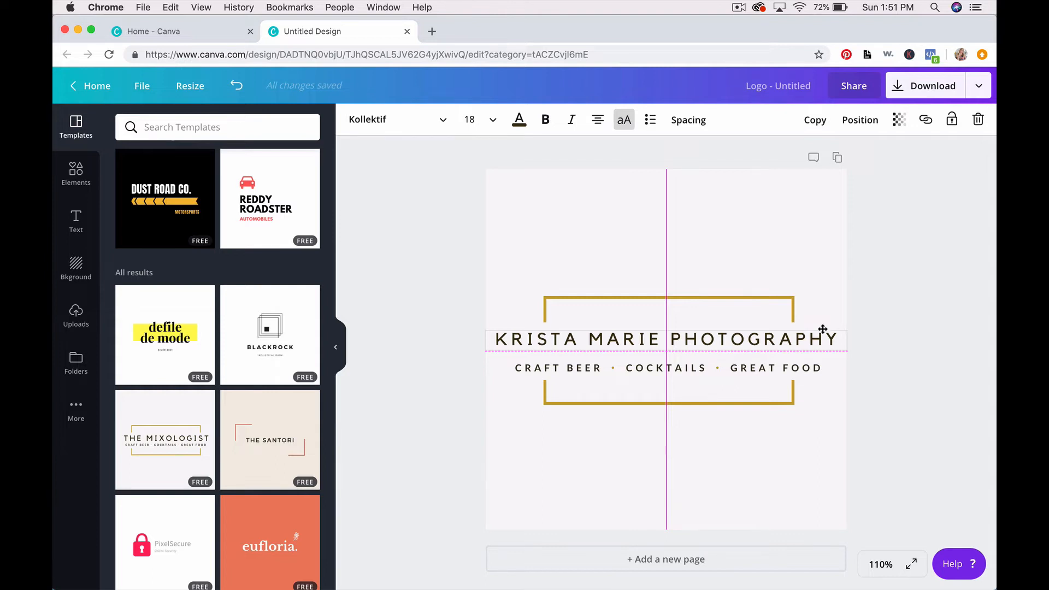
left_click_drag(823, 329, 823, 328)
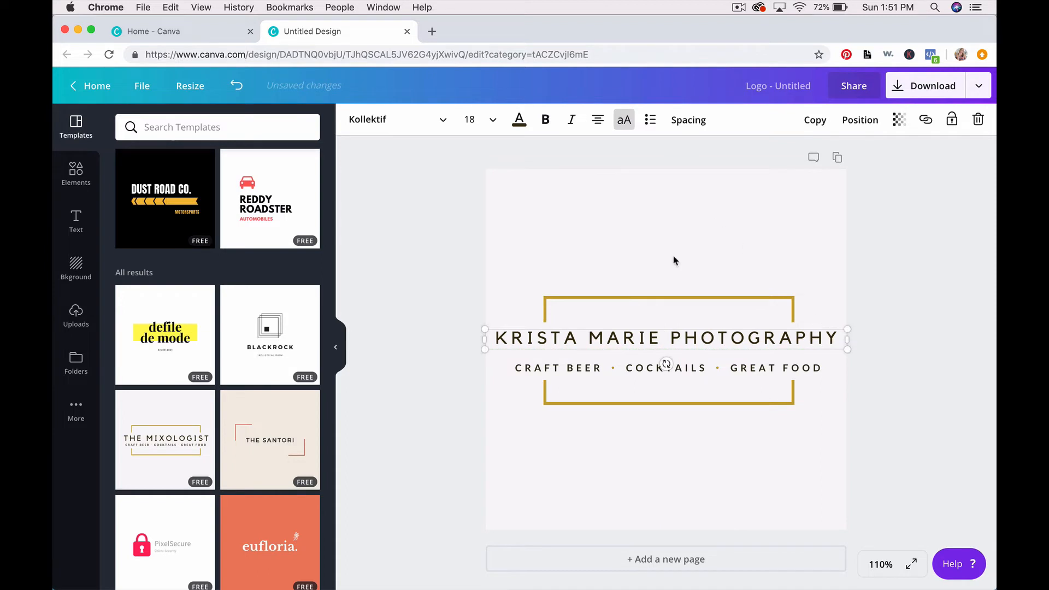
Step: Replace the tagline words with WEDDINGS, LIFESTYLE and BRANDING
left_click(512, 452)
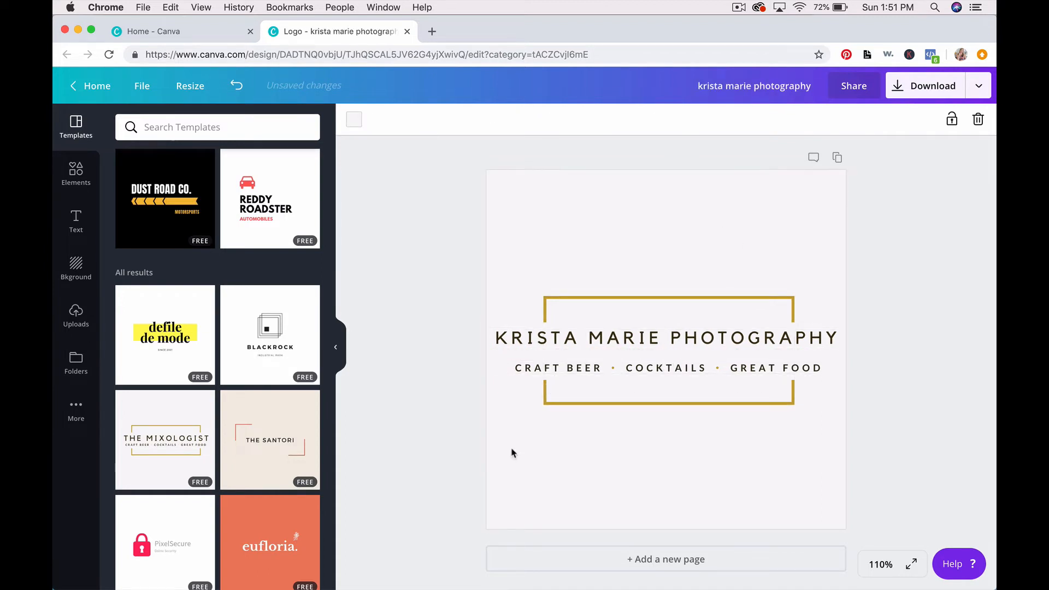
left_click(596, 368)
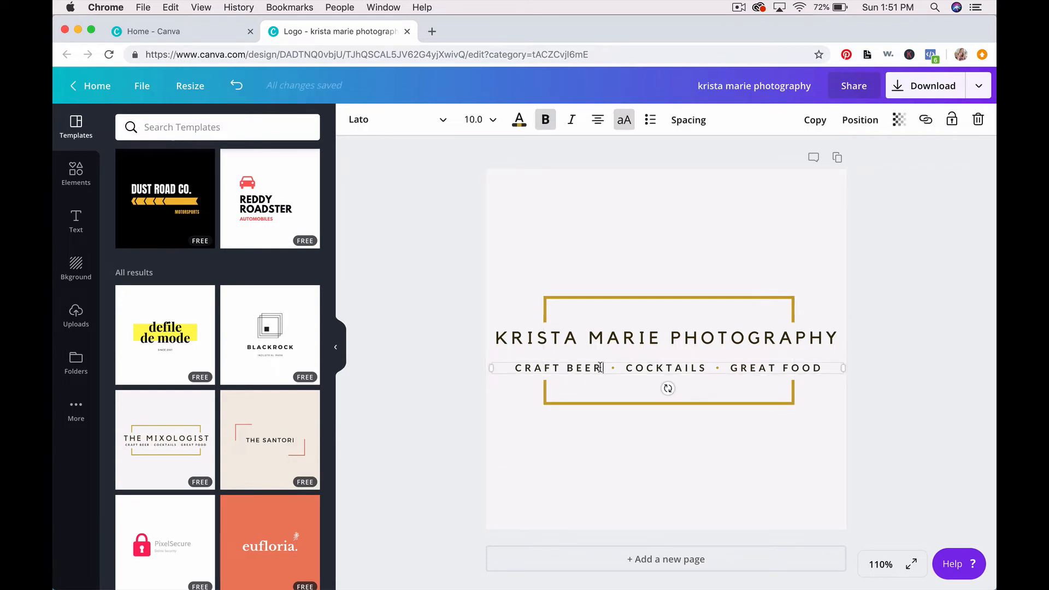
left_click_drag(601, 368, 515, 369)
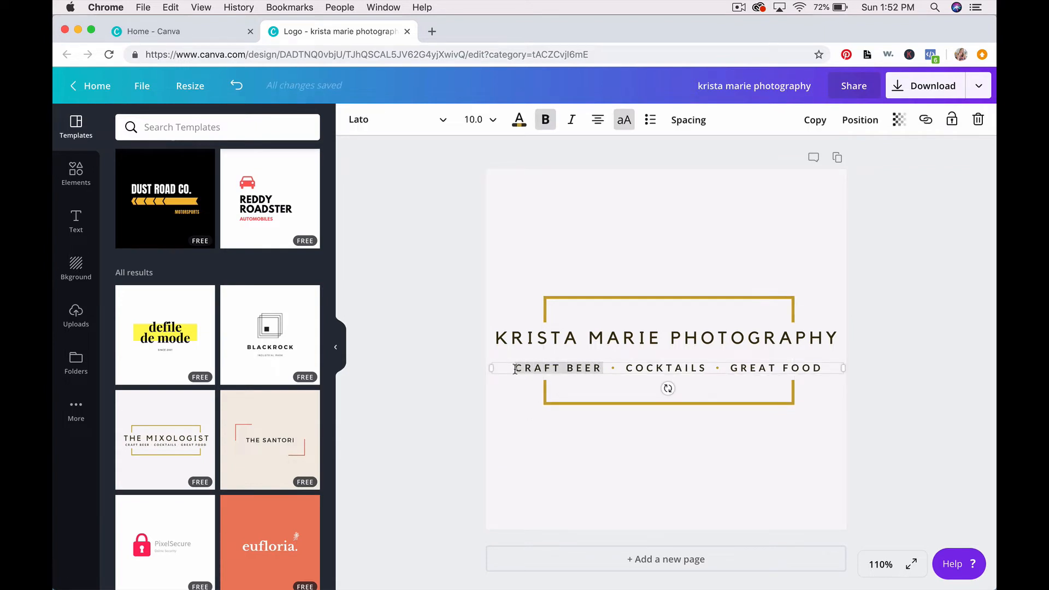
type("WEDDINGS")
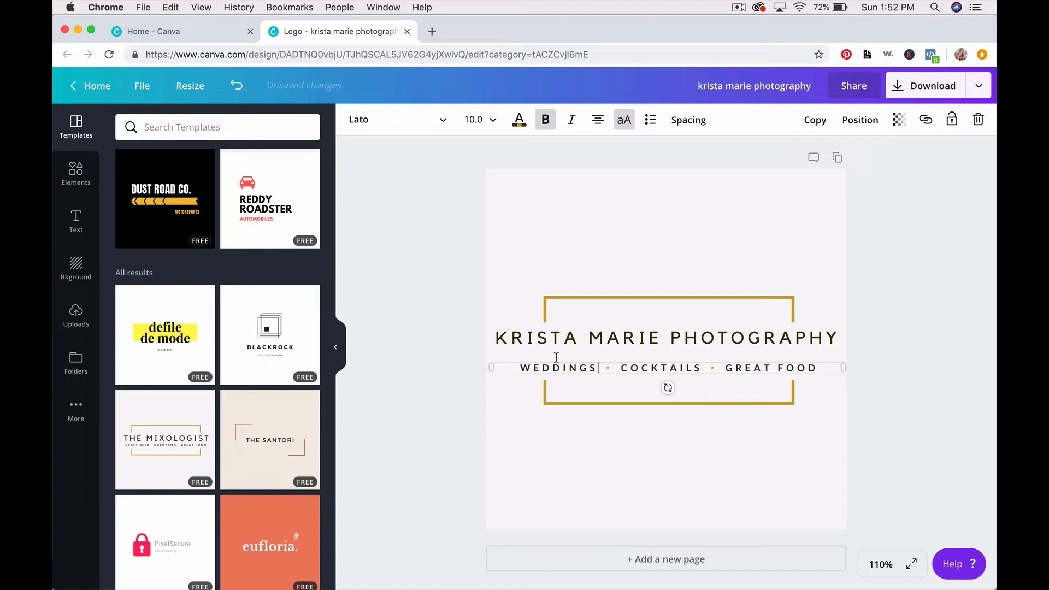
left_click_drag(620, 367, 698, 367)
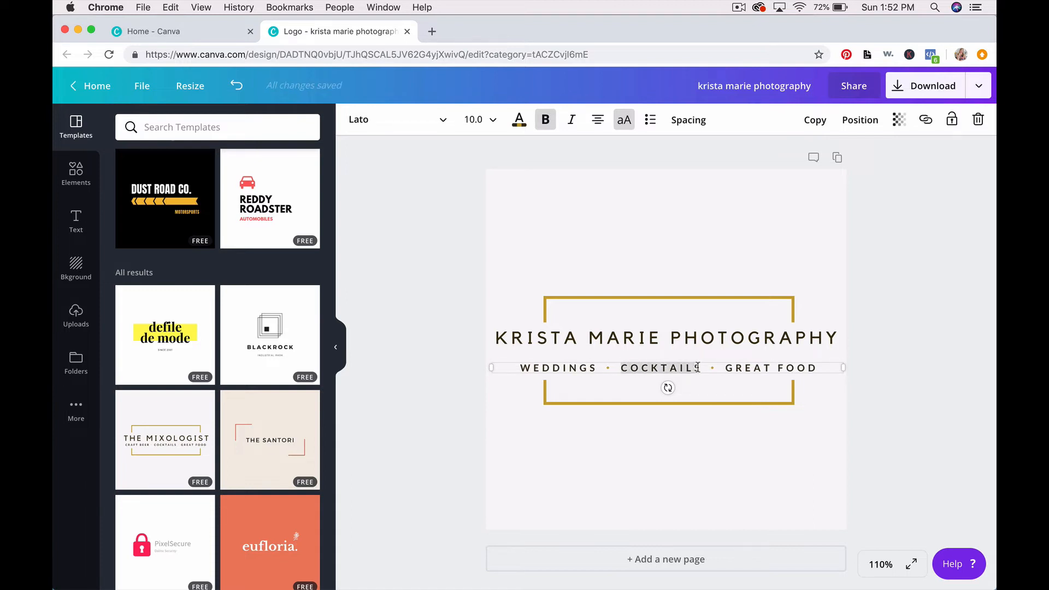
type("LIFESTYLE")
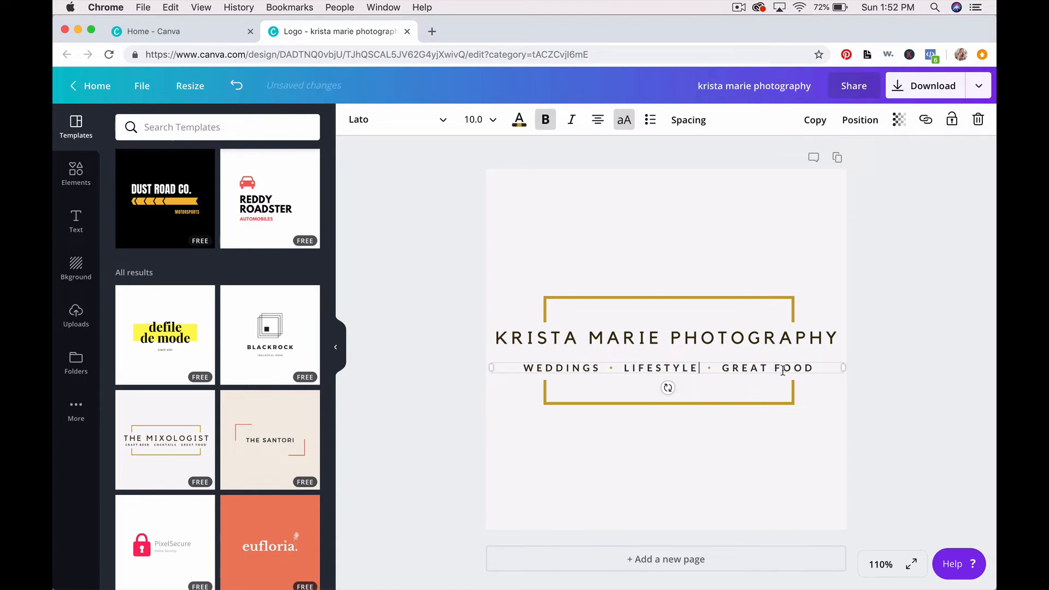
left_click_drag(721, 367, 814, 368)
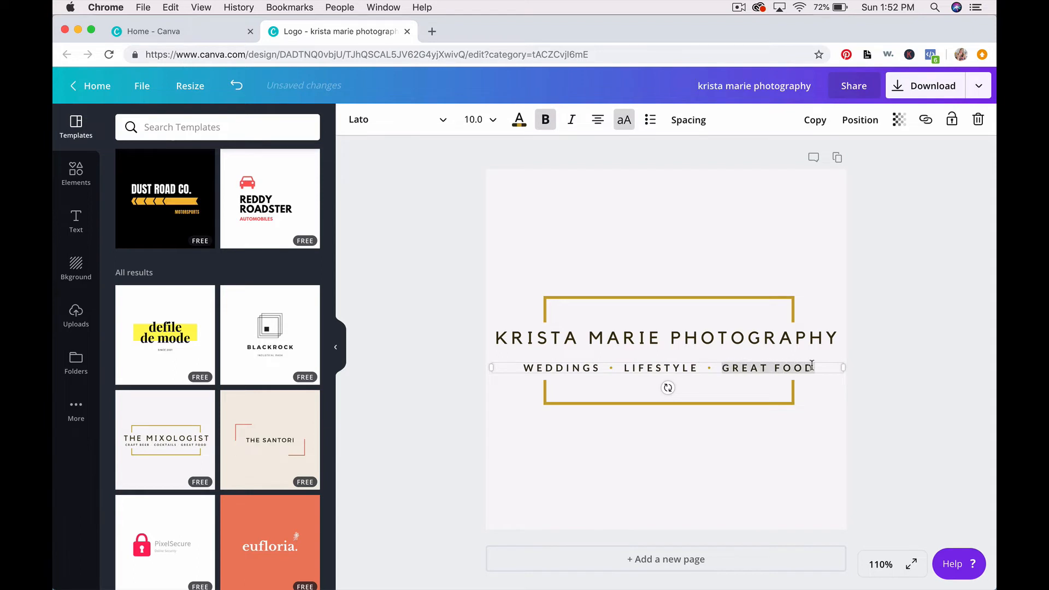
type("BRANDING")
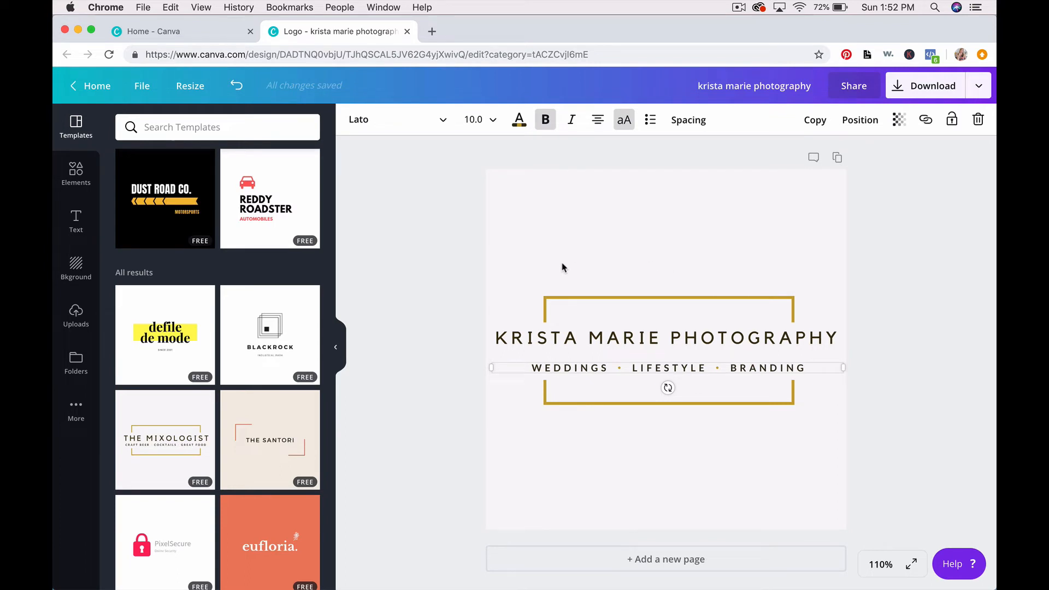
left_click(335, 347)
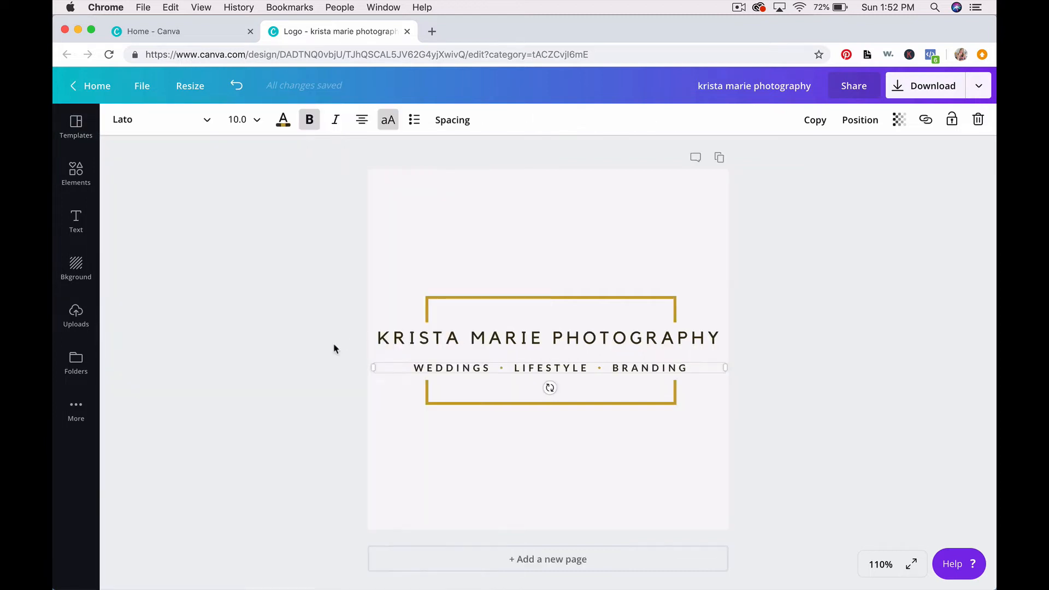
Step: Colour the headline text with the pink brand colour #d7637f
left_click(614, 337)
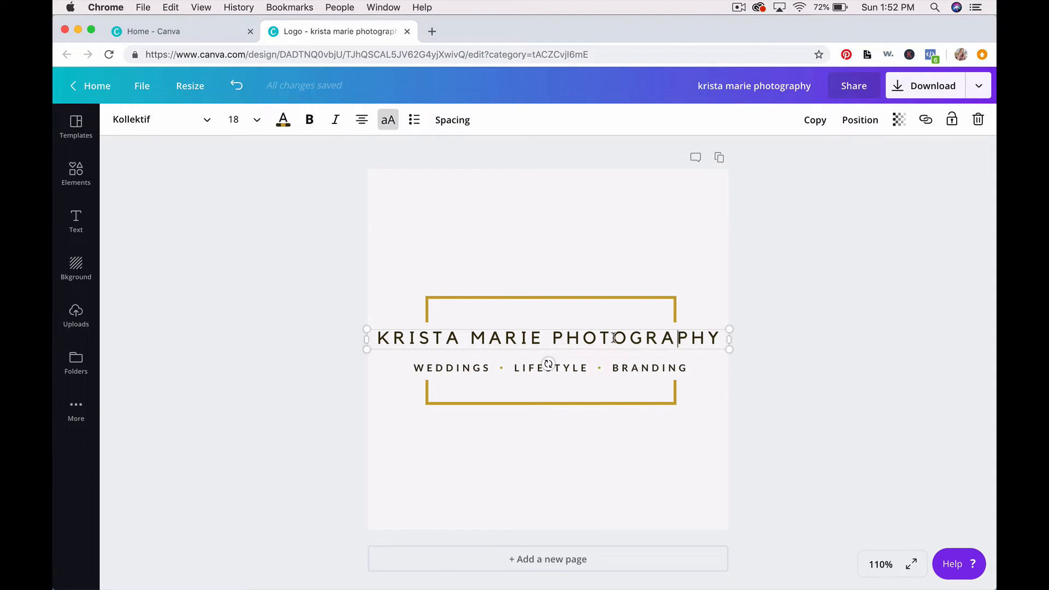
left_click(282, 121)
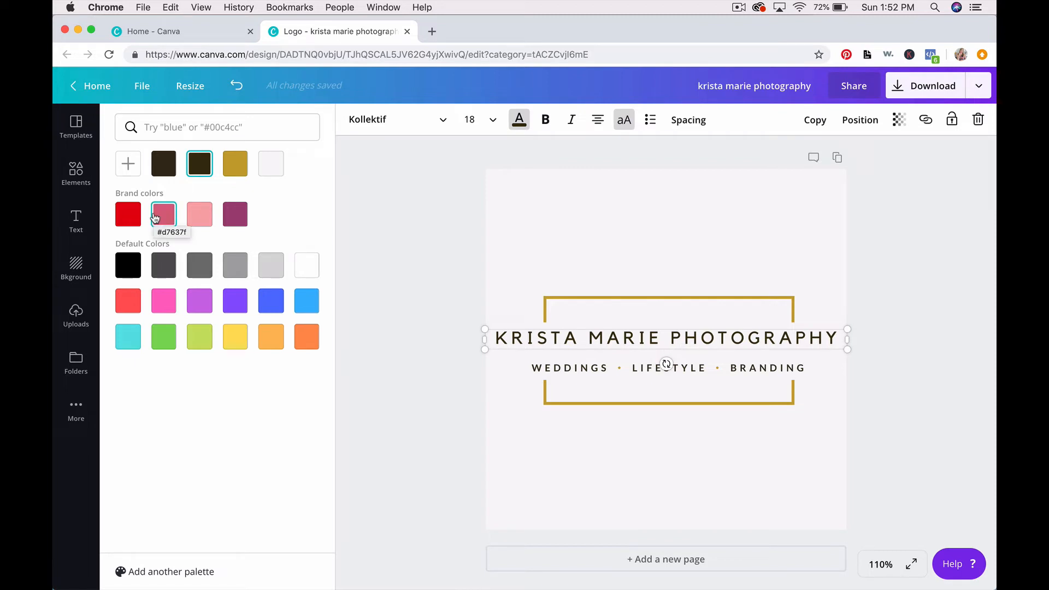
left_click(169, 218)
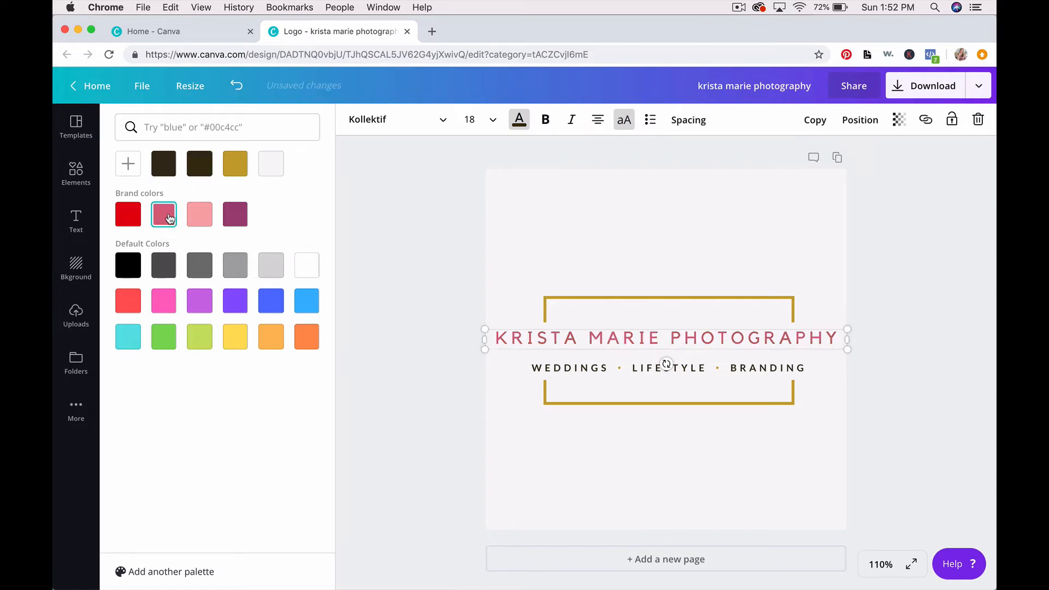
left_click(524, 421)
Step: Turn the whole tagline text pink using the brand colour swatch
left_click(566, 367)
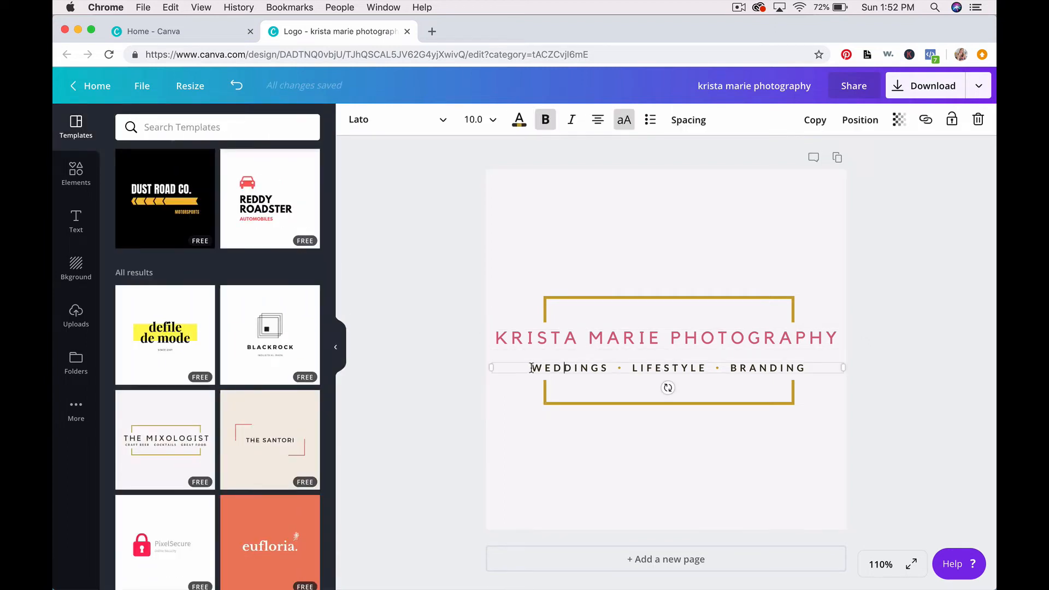
left_click_drag(530, 367, 821, 364)
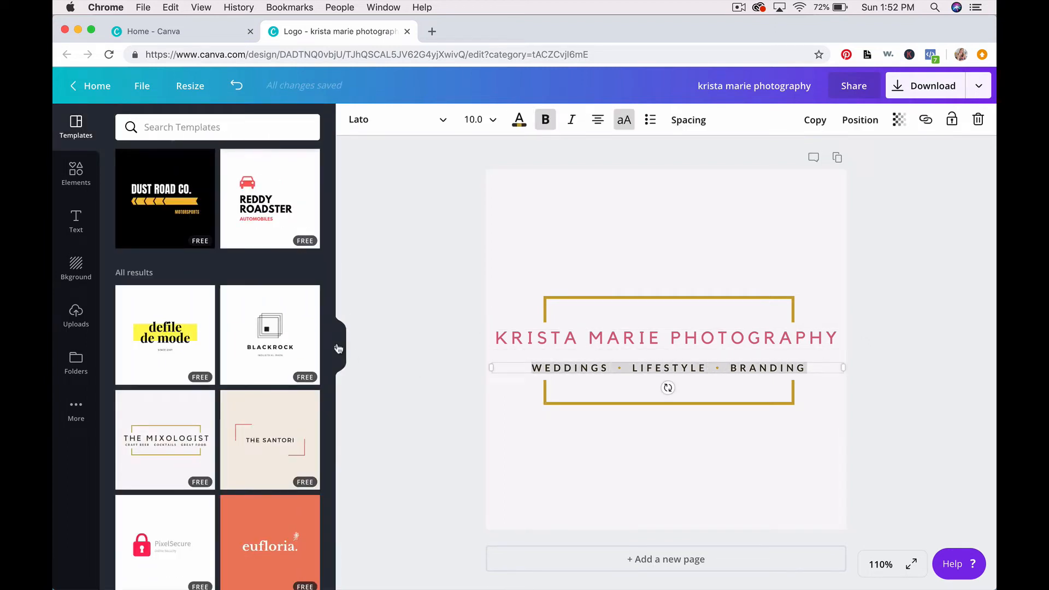
left_click(336, 347)
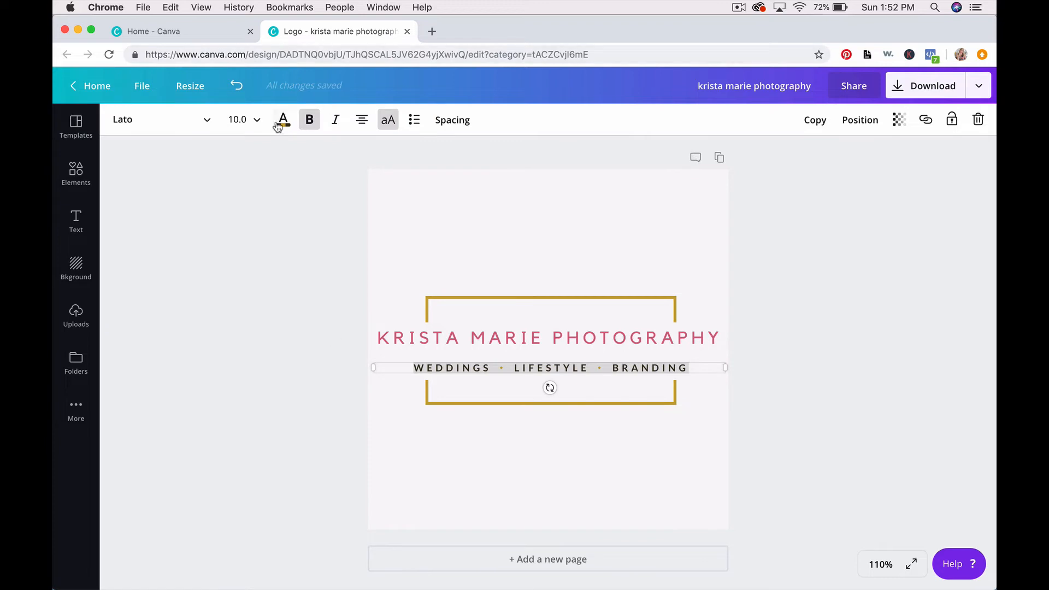
left_click(283, 119)
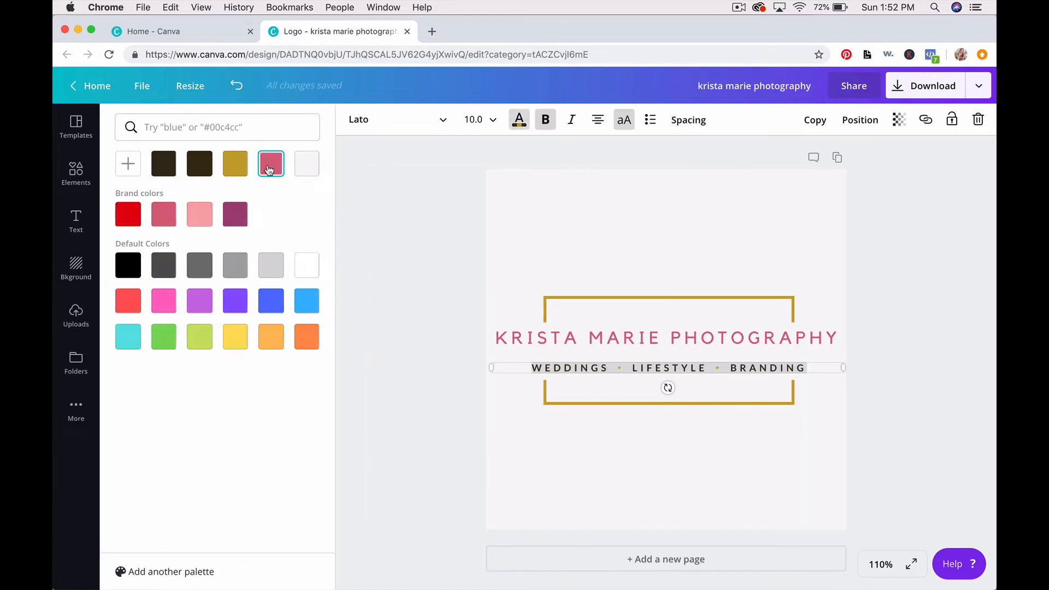
left_click(162, 218)
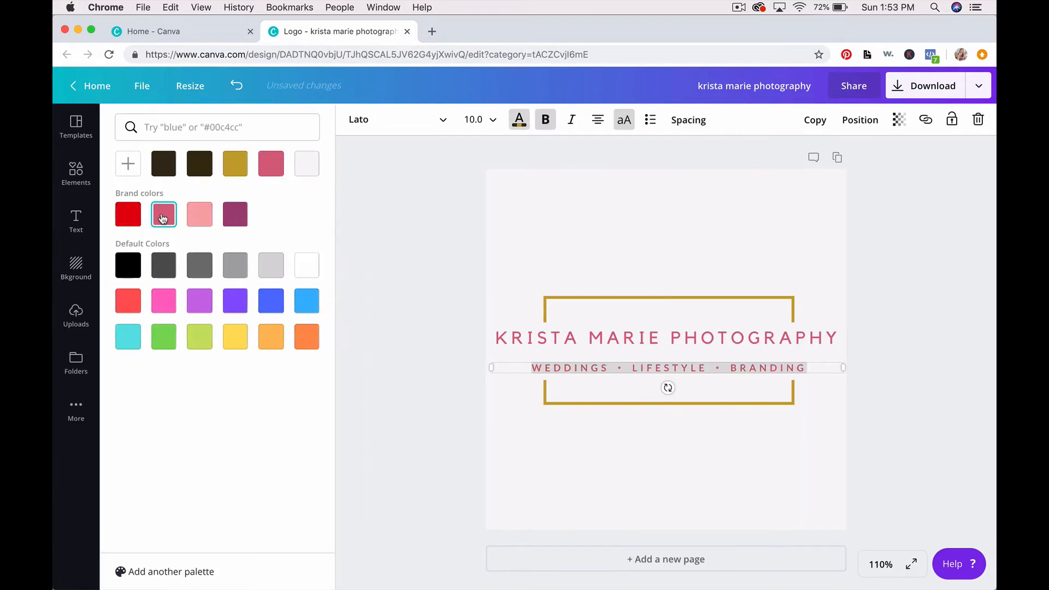
Step: Recolour the bullet before LIFESTYLE, trying blue and yellow before settling on pink
left_click(622, 367)
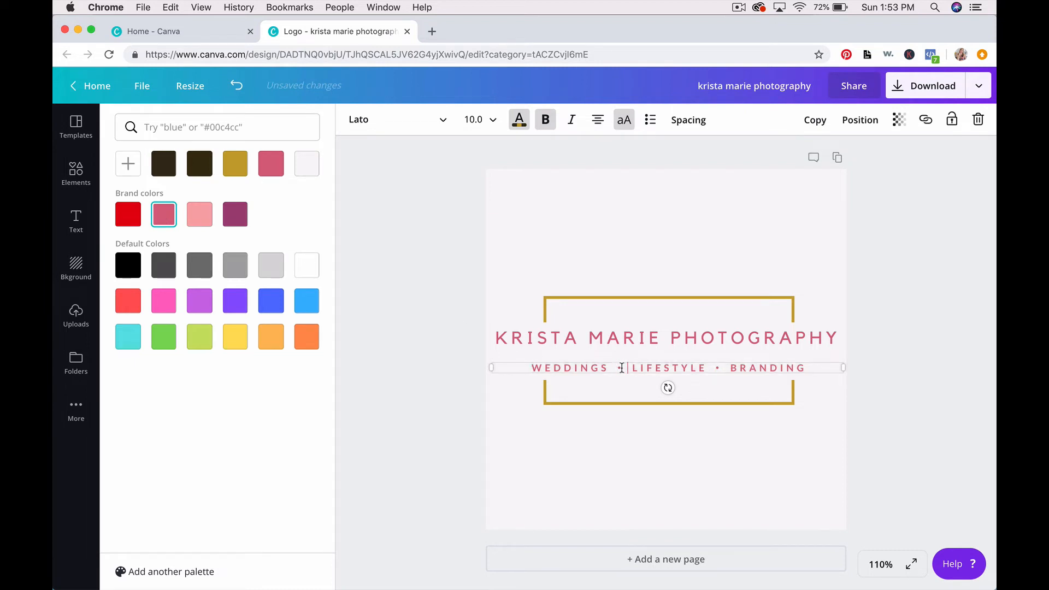
left_click_drag(621, 368, 617, 367)
left_click(274, 302)
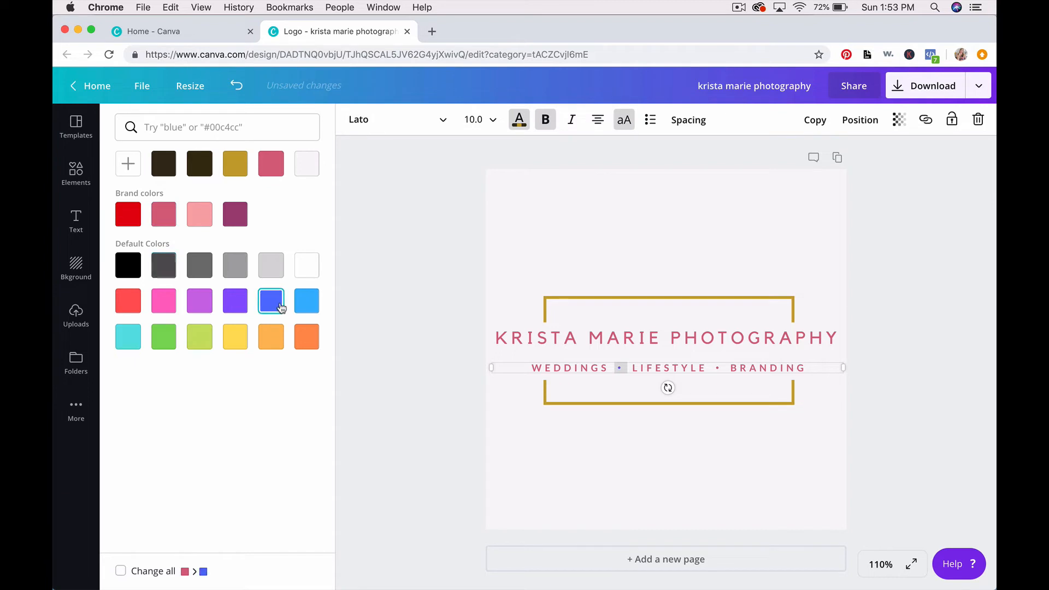
left_click(234, 335)
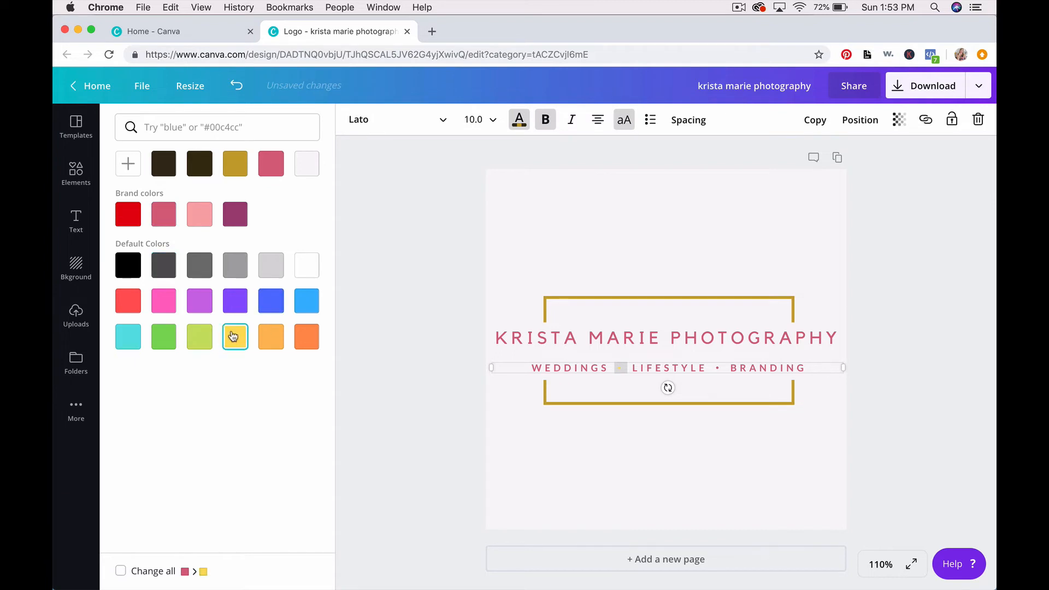
left_click(164, 213)
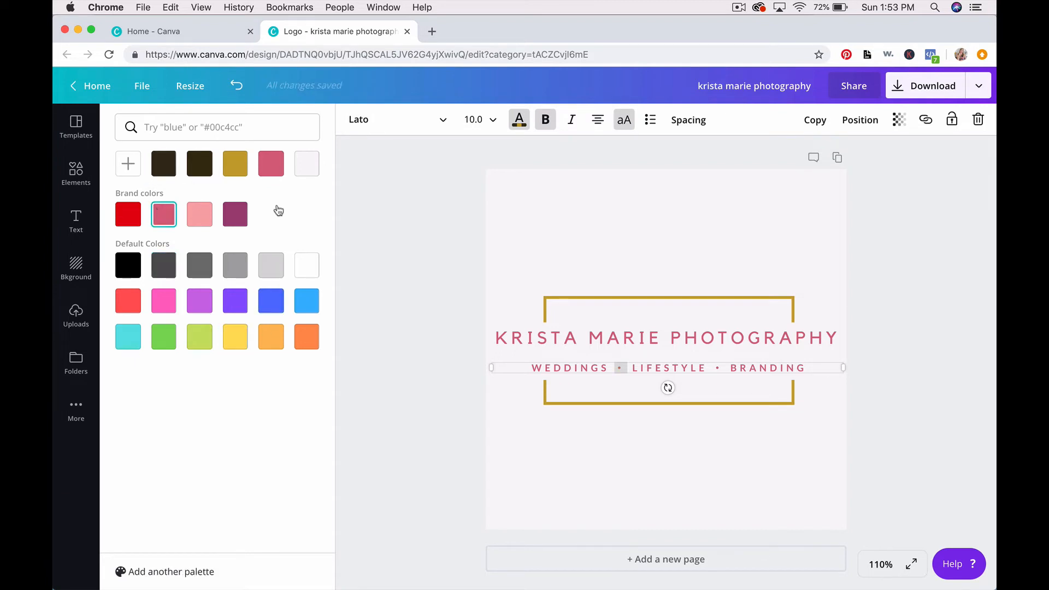
left_click(655, 240)
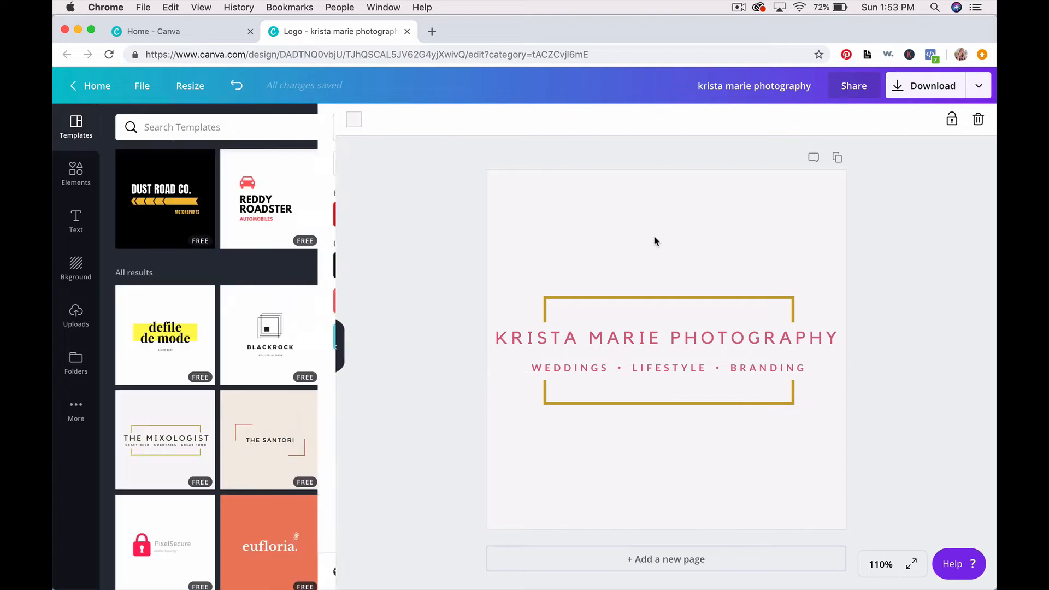
left_click(654, 297)
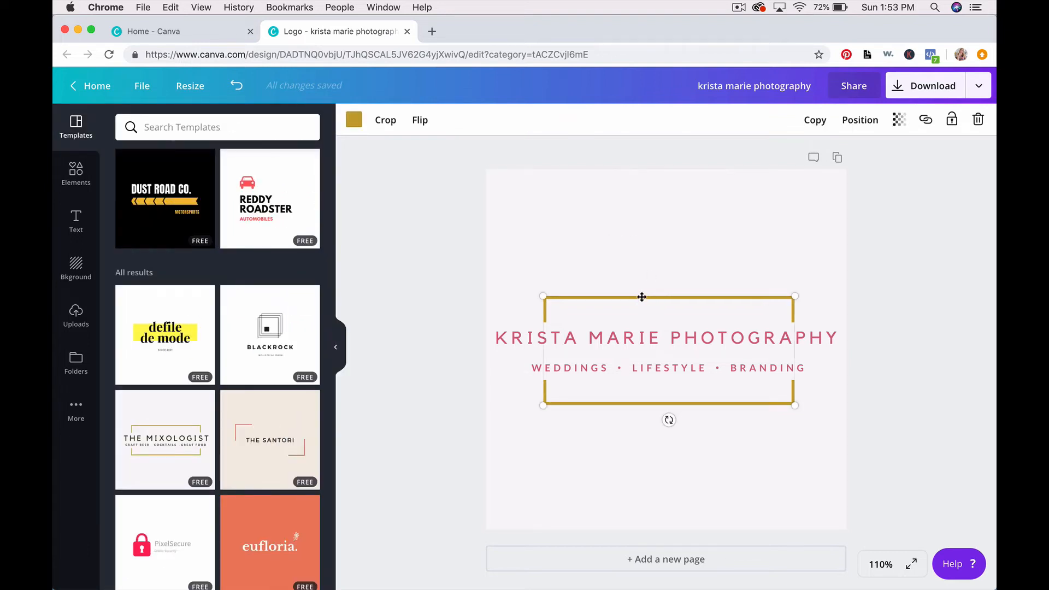
left_click(353, 123)
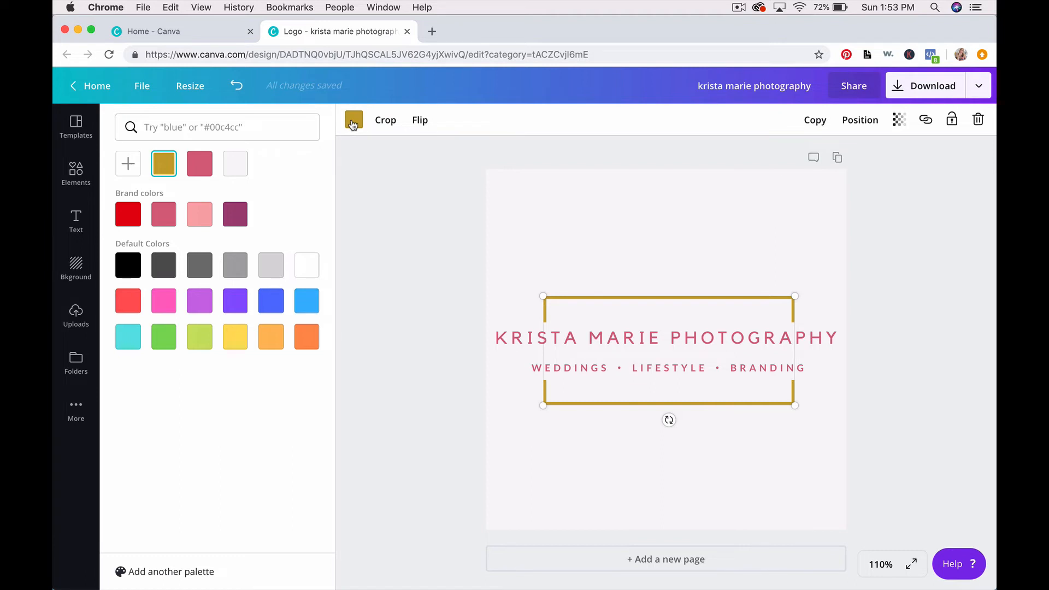
left_click(235, 214)
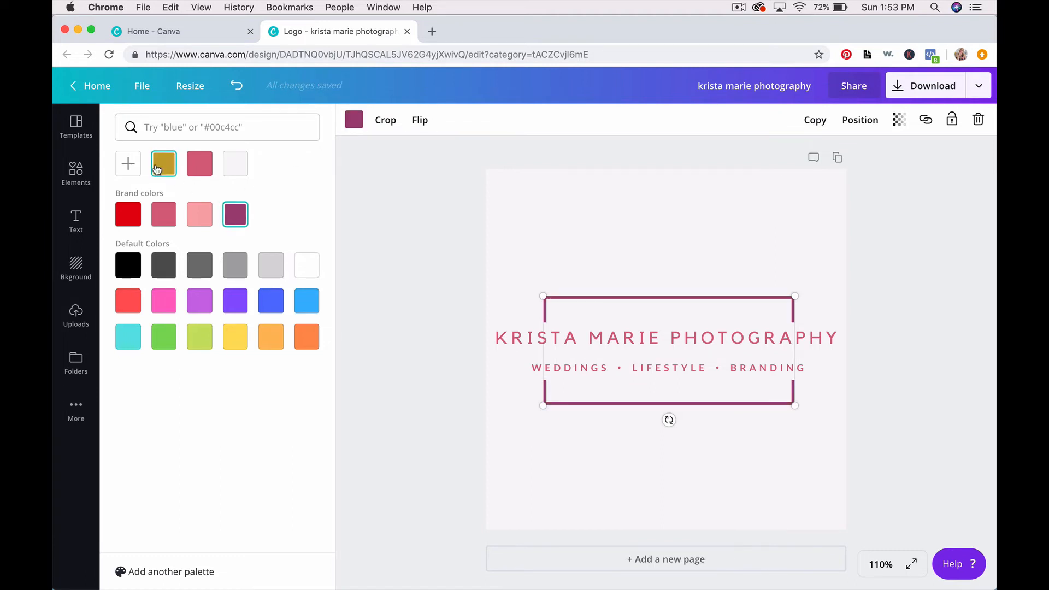
left_click(157, 167)
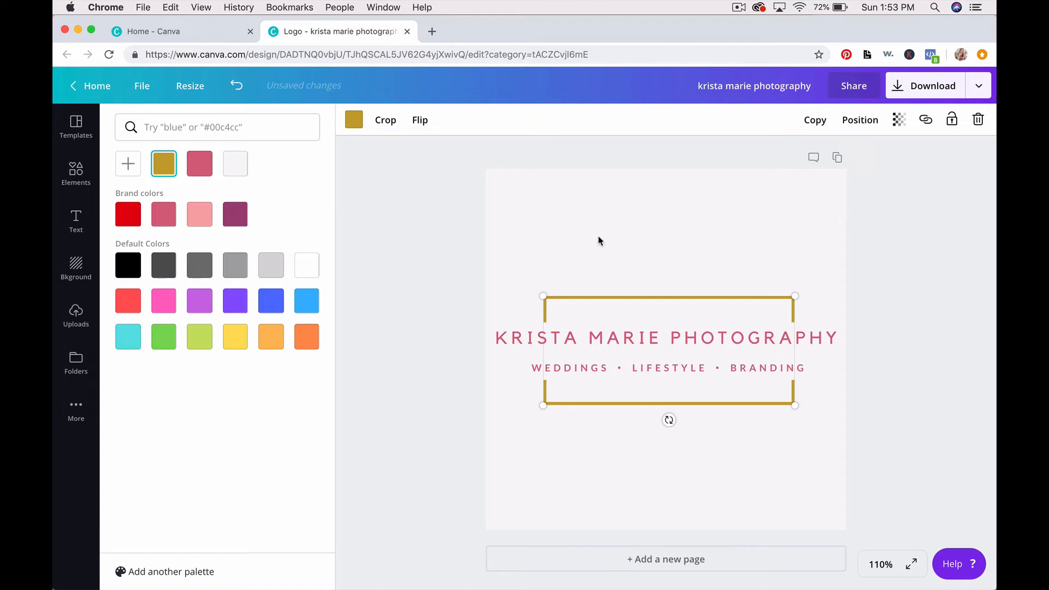
left_click(655, 235)
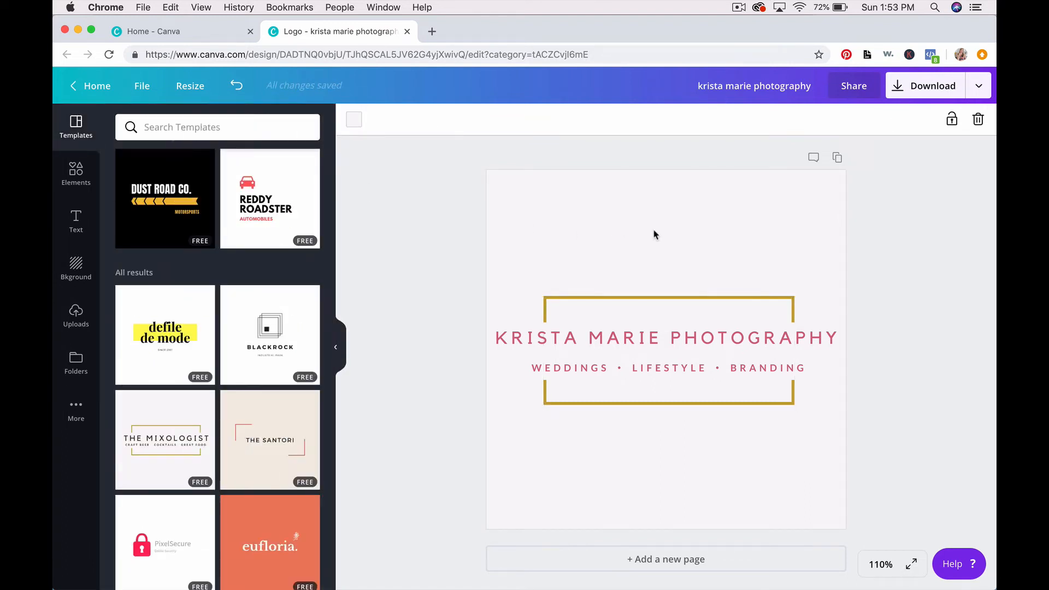
Step: Preview the export options without downloading, then switch to the uploaded images library
left_click(920, 95)
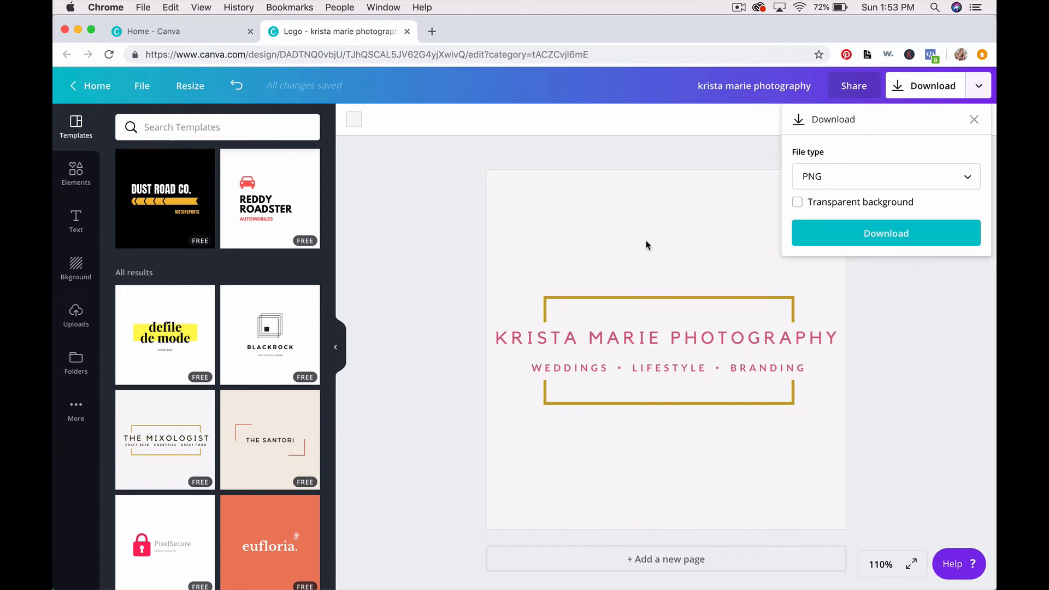
left_click(546, 228)
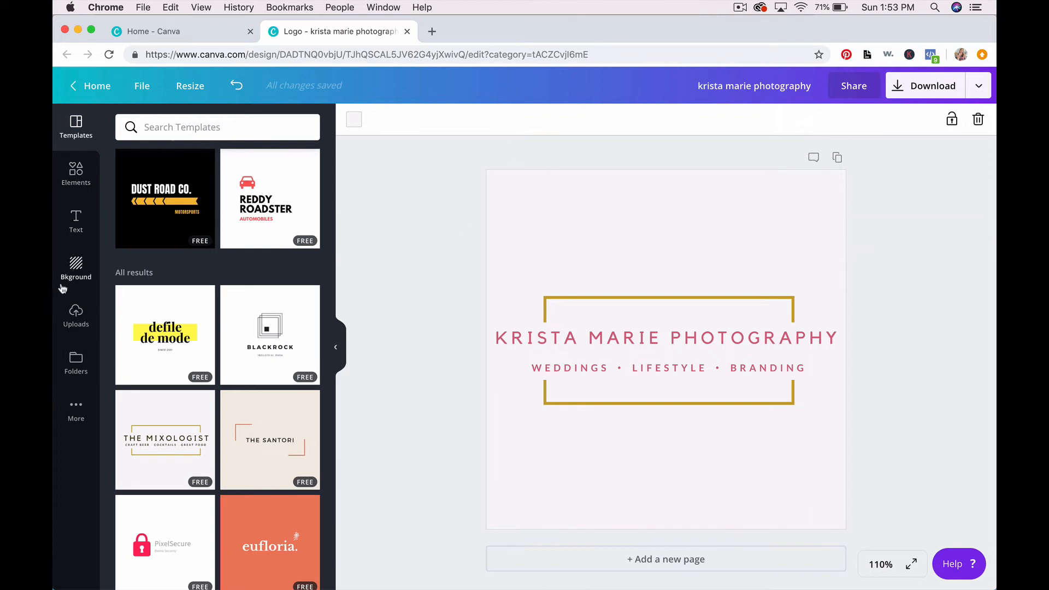
left_click(76, 314)
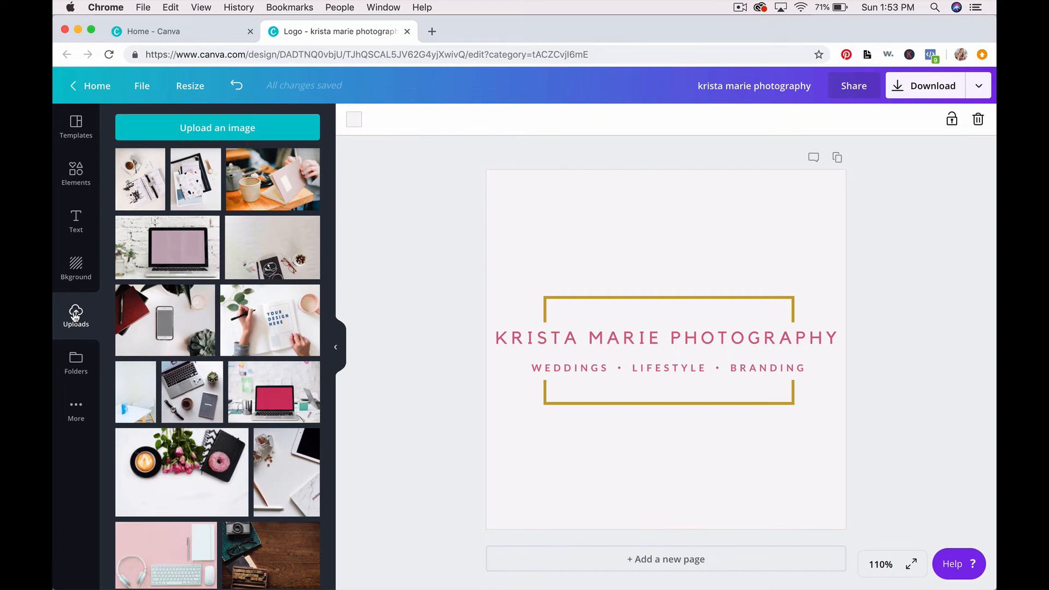
Step: Scroll the Uploads panel until the flower bouquet photo thumbnail is visible
scroll(210, 273, "down", 15)
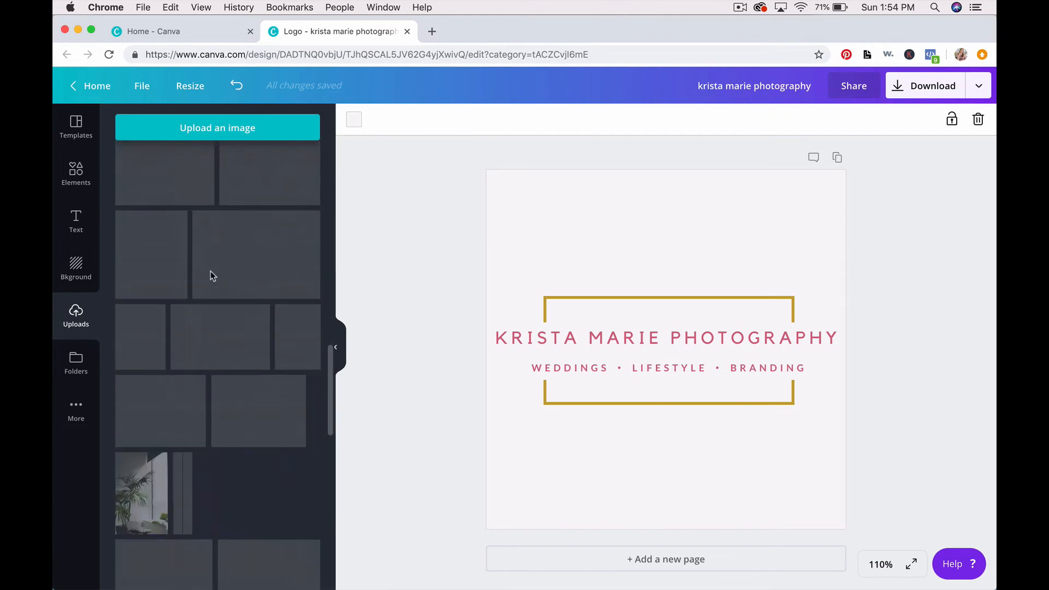
scroll(211, 277, "down", 10)
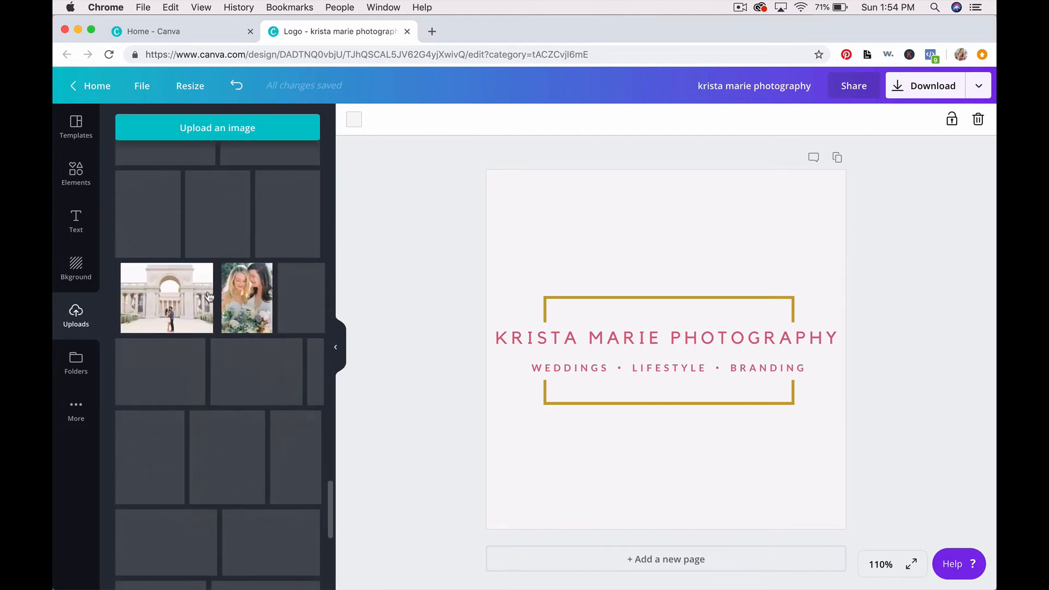
scroll(210, 297, "down", 10)
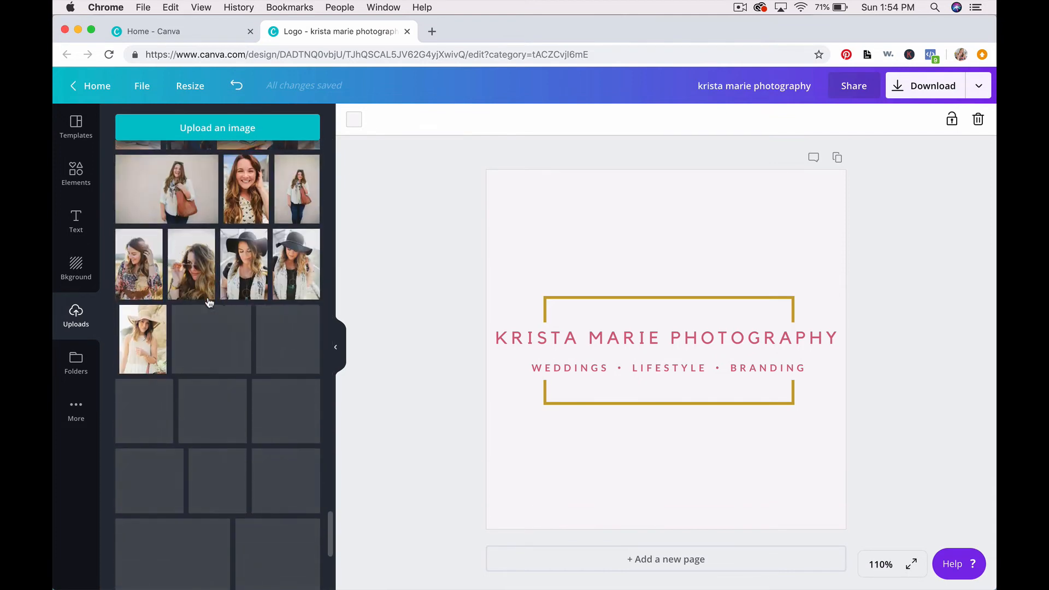
scroll(207, 317, "down", 10)
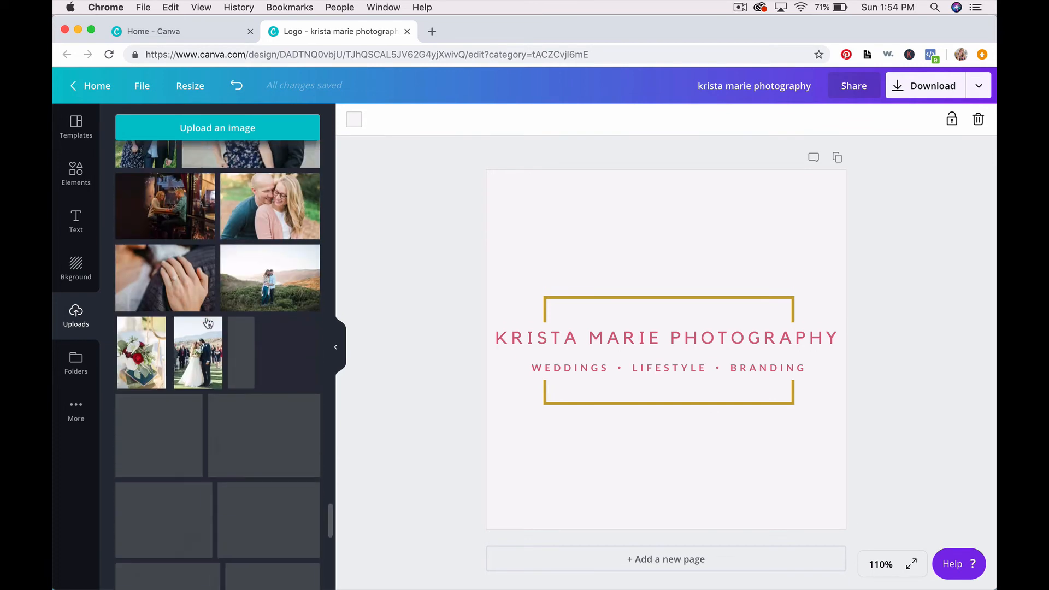
scroll(208, 323, "down", 3)
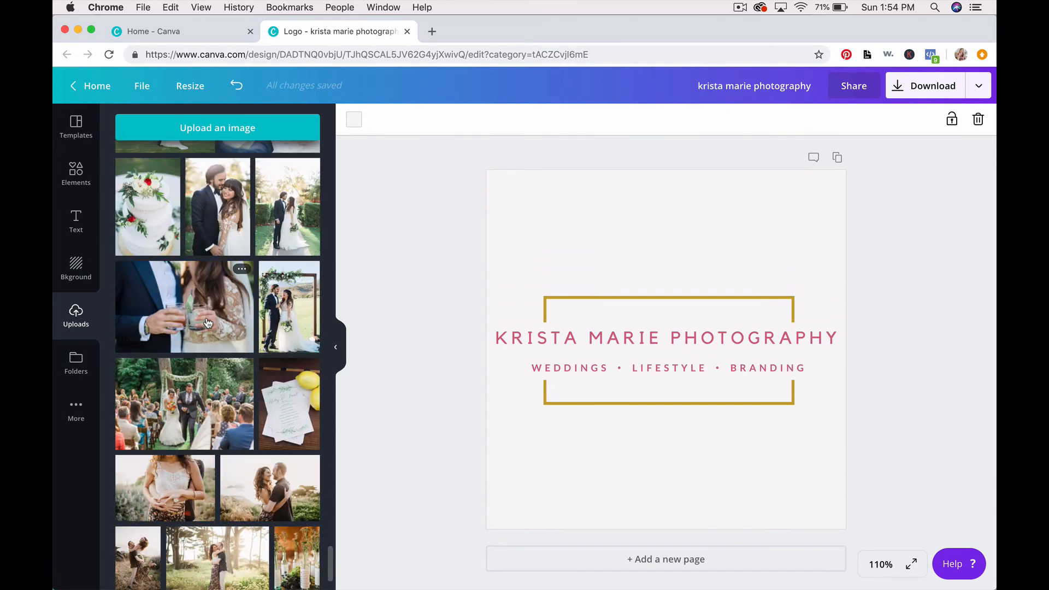
scroll(208, 323, "up", 5)
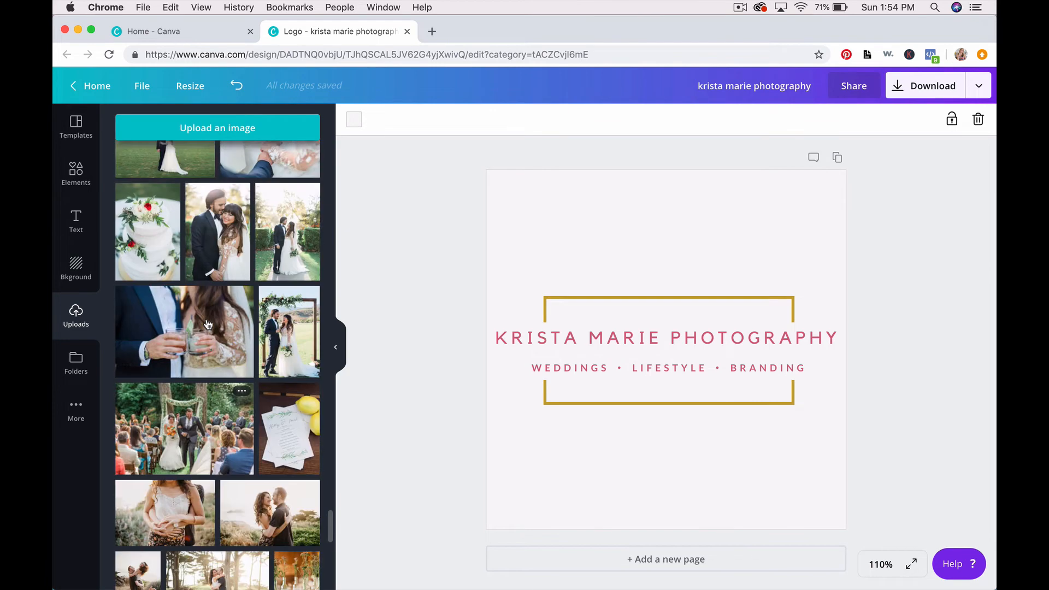
scroll(207, 324, "up", 3)
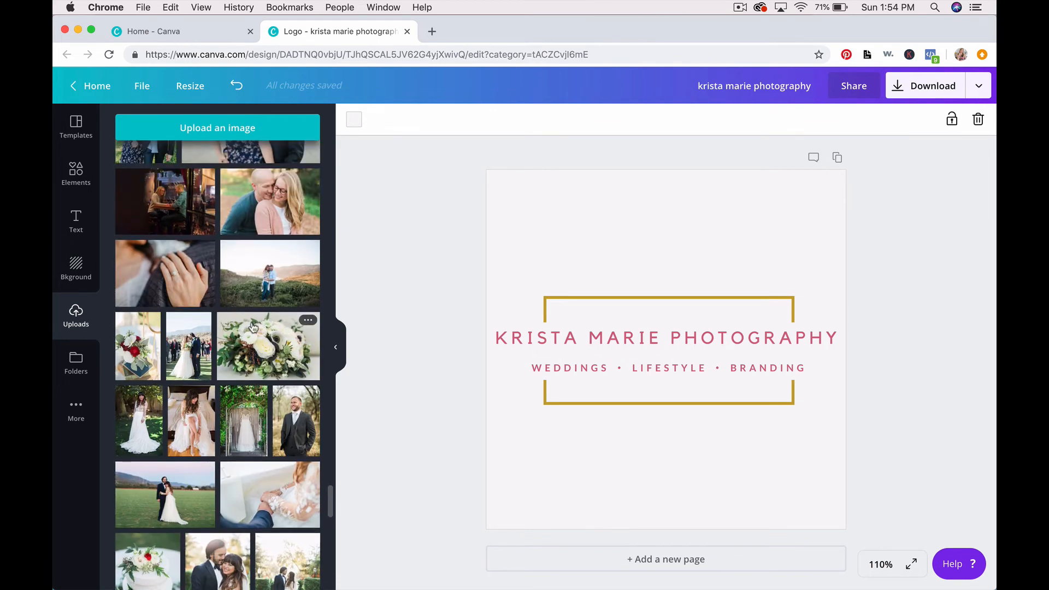
Step: Test-place the flower bouquet photo, remove it, then drop it in as the full-page background
left_click(268, 350)
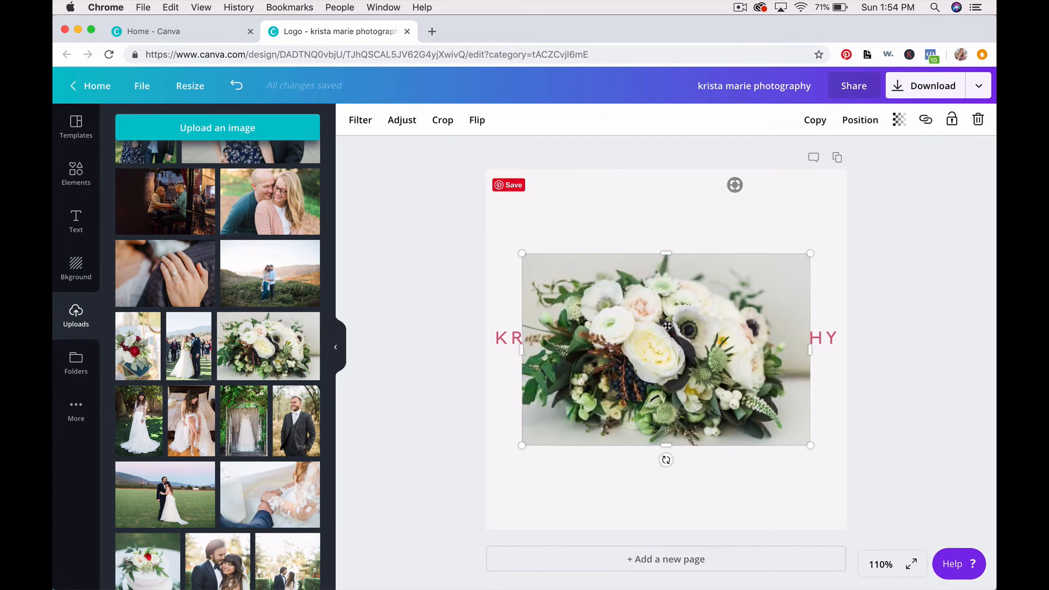
left_click_drag(668, 325, 630, 243)
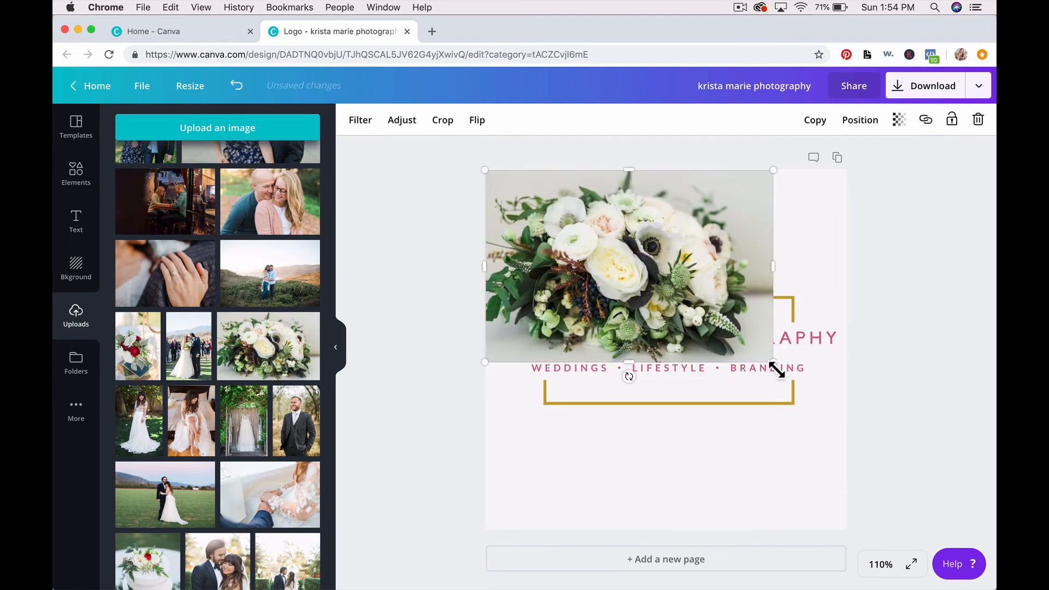
left_click_drag(773, 363, 746, 367)
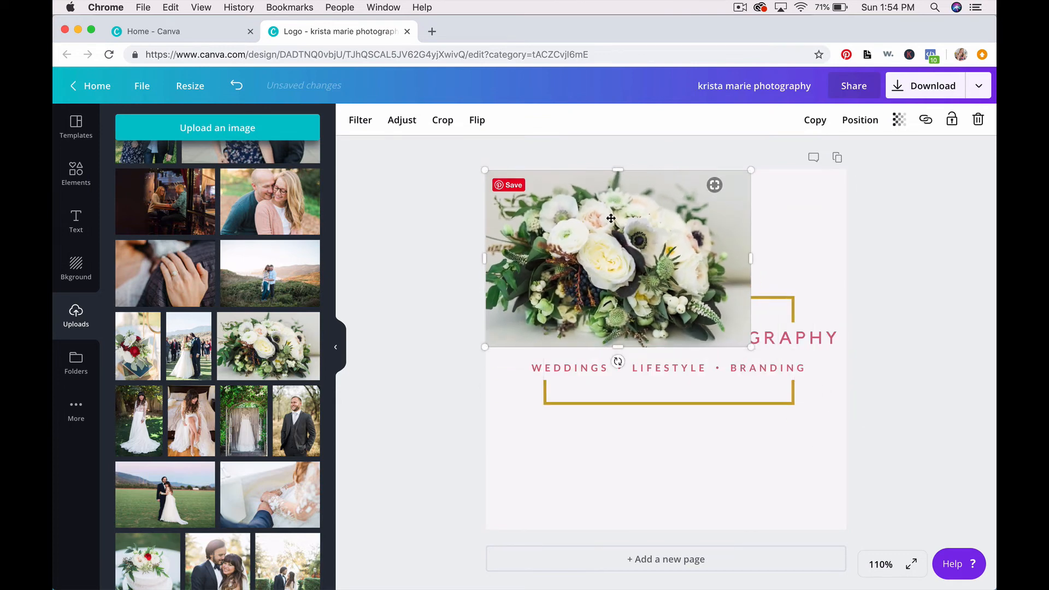
key("Delete")
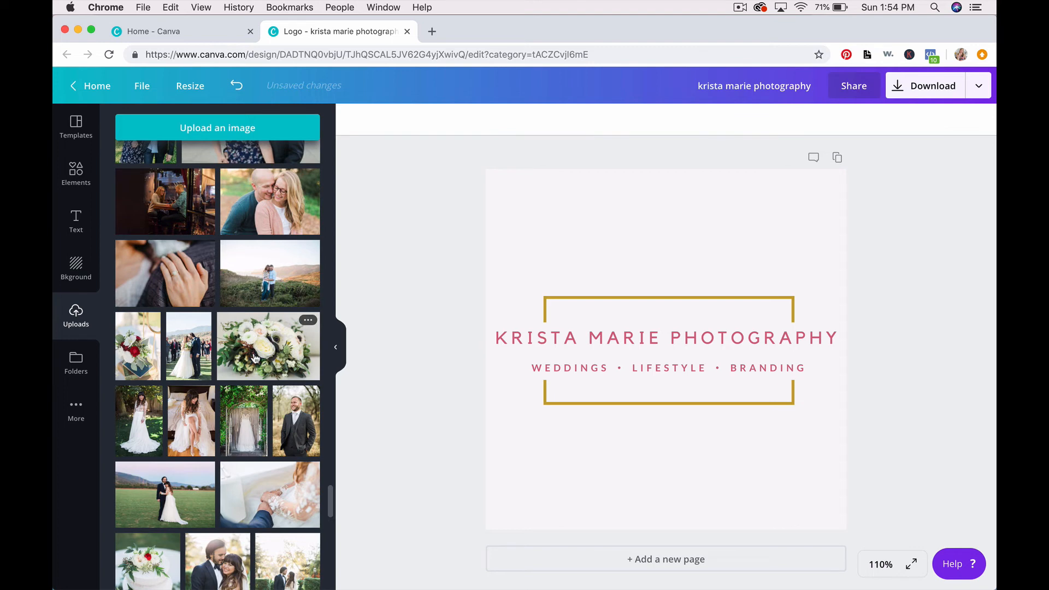
left_click_drag(255, 357, 488, 288)
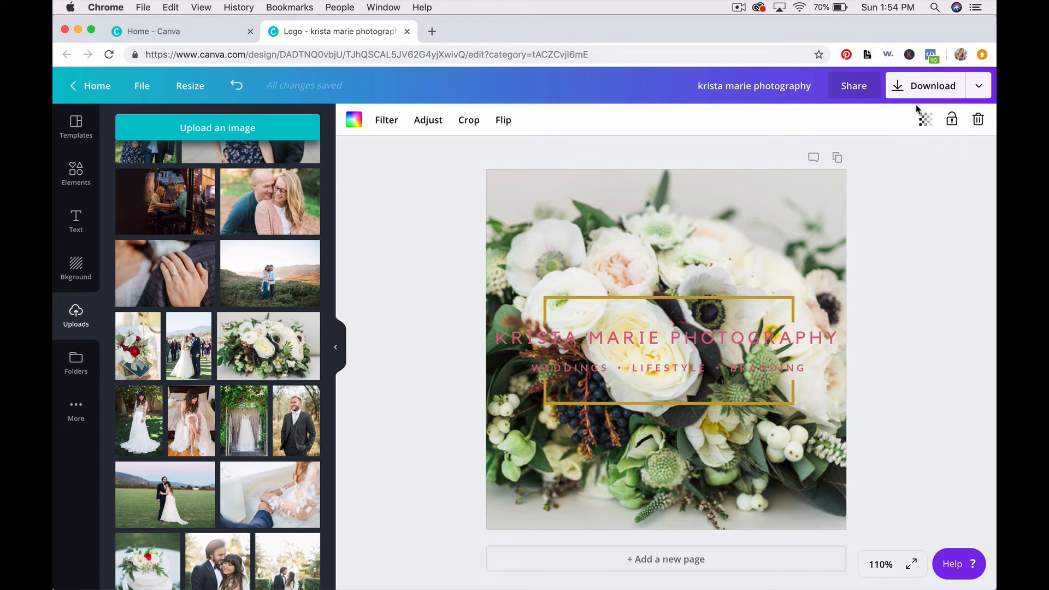
Step: Set the bouquet background photo's transparency to 15
left_click(925, 123)
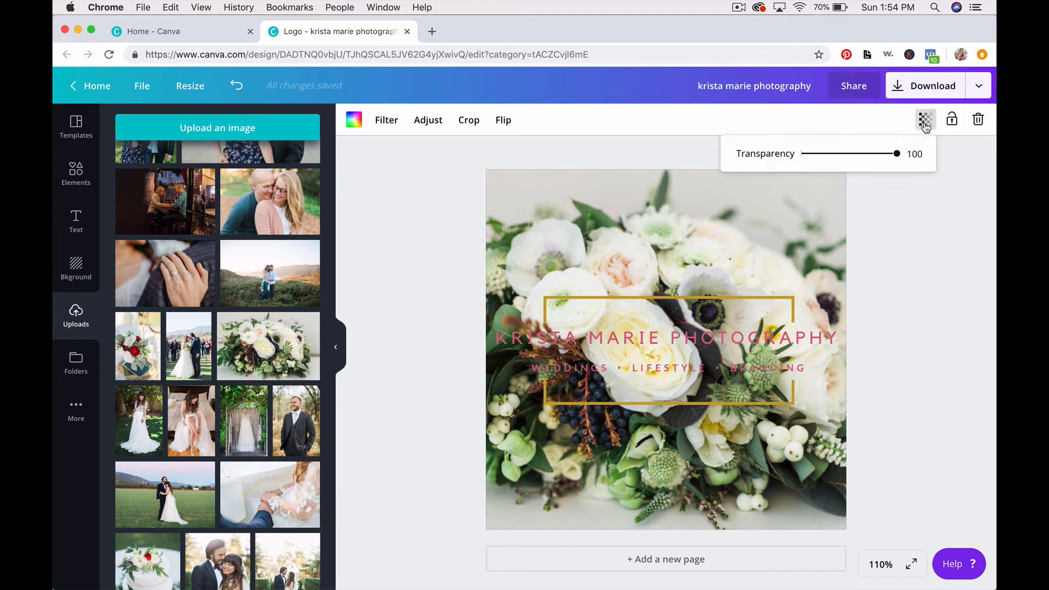
left_click_drag(897, 155, 816, 164)
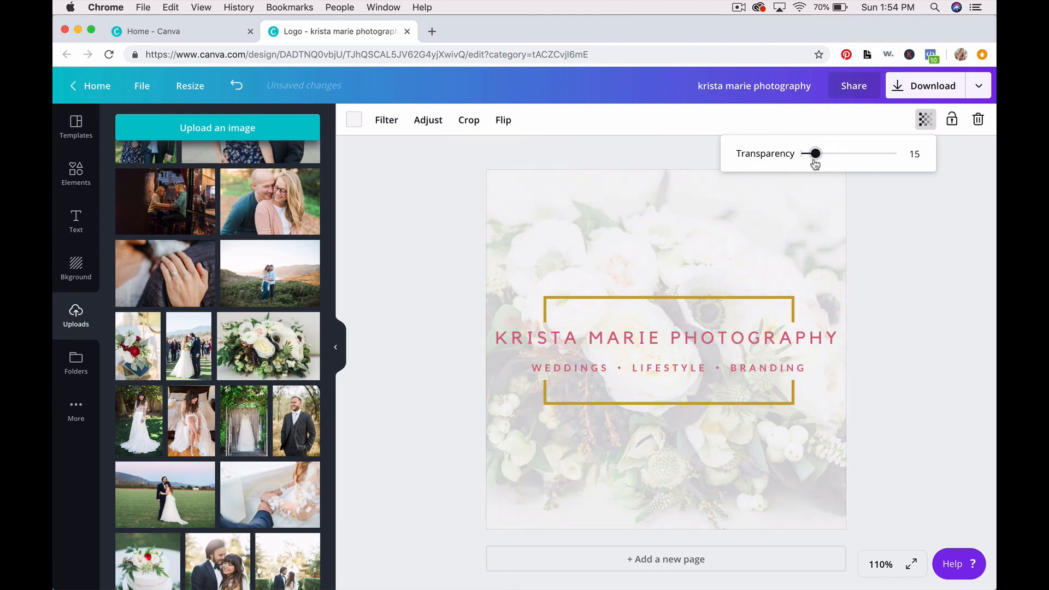
left_click(887, 228)
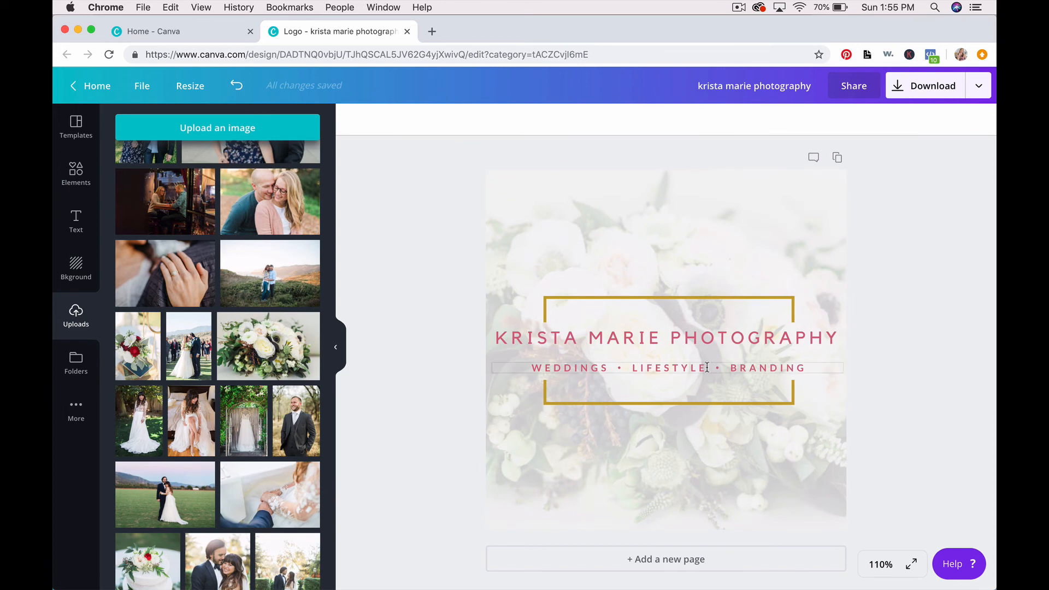
Step: Export the finished logo as a PNG file and dismiss the print promotion popup
left_click(978, 86)
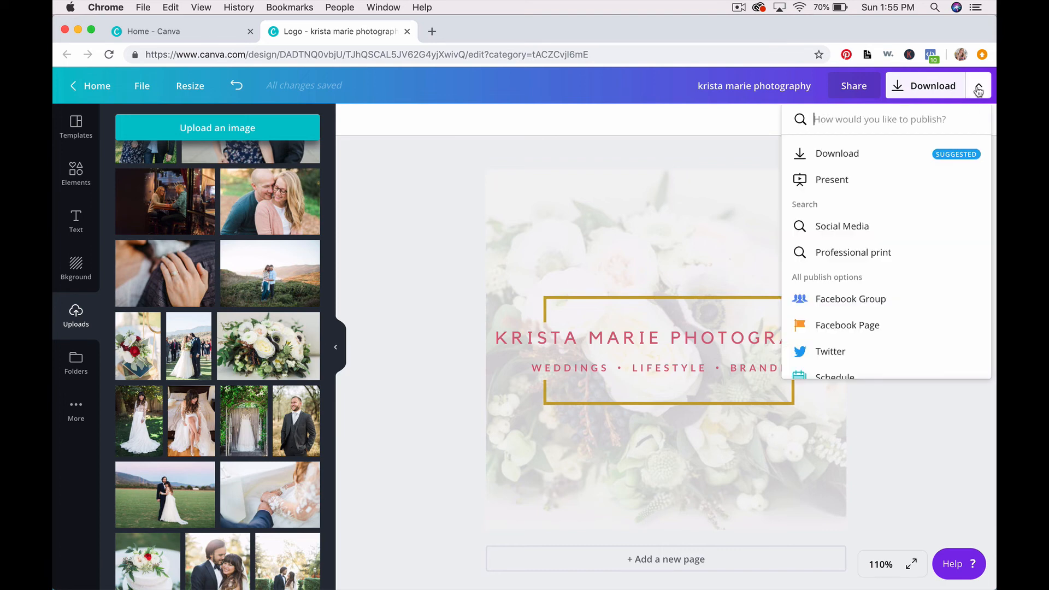
left_click(842, 158)
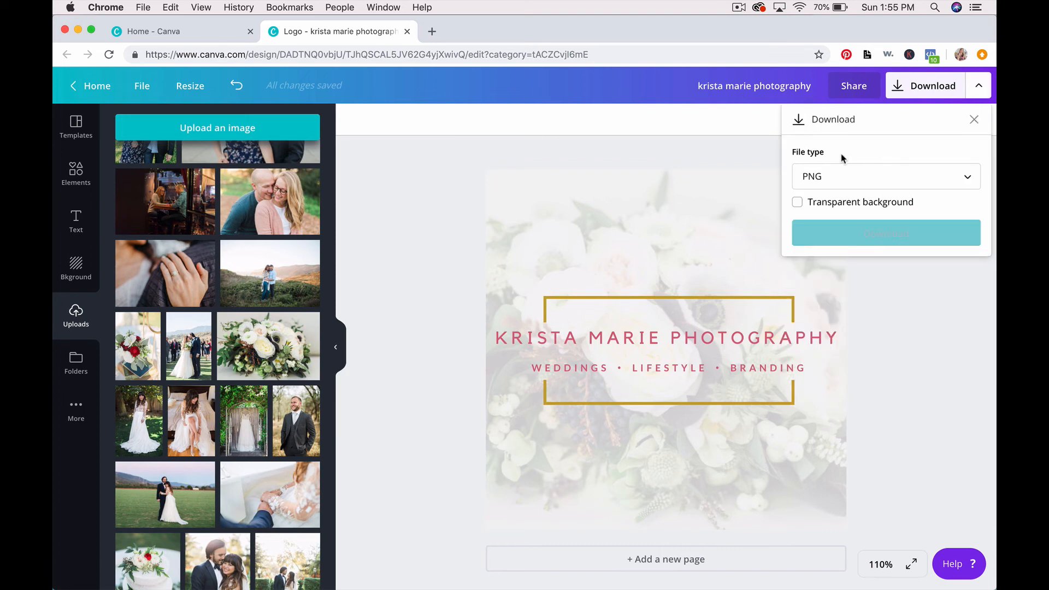
left_click(862, 234)
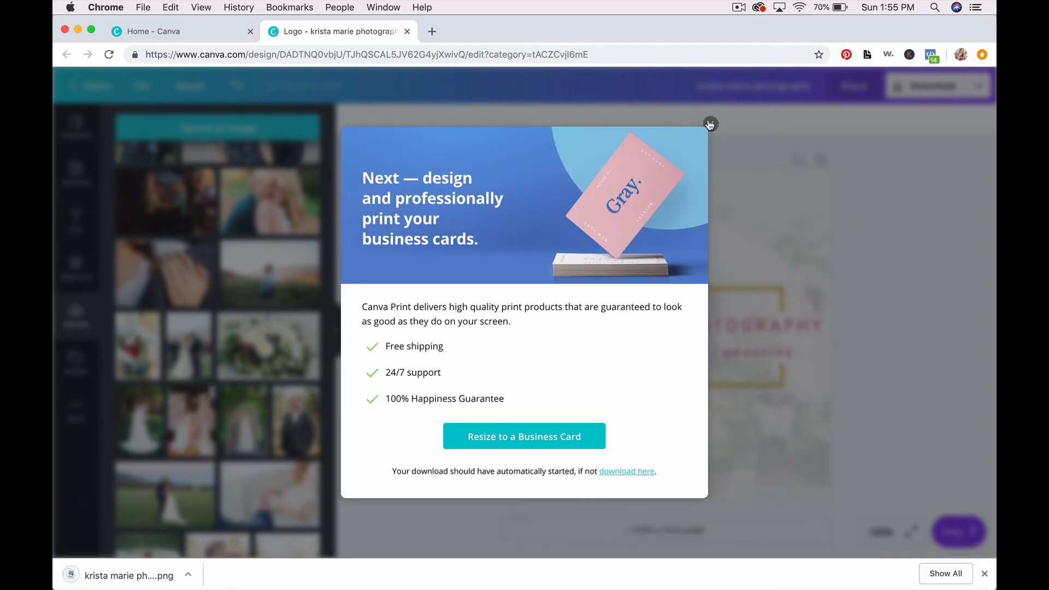
left_click(710, 125)
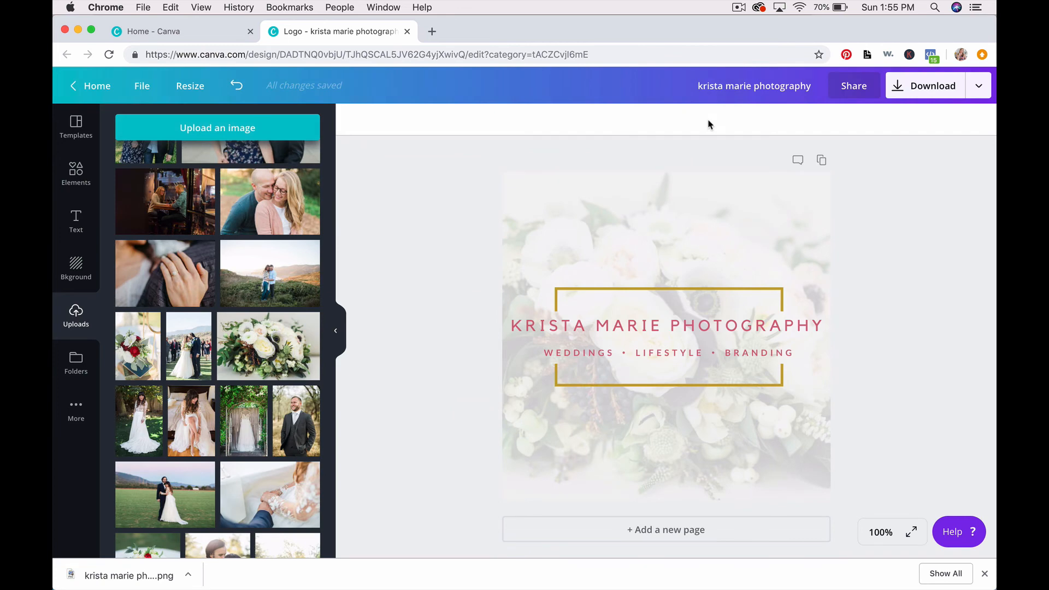
left_click(126, 575)
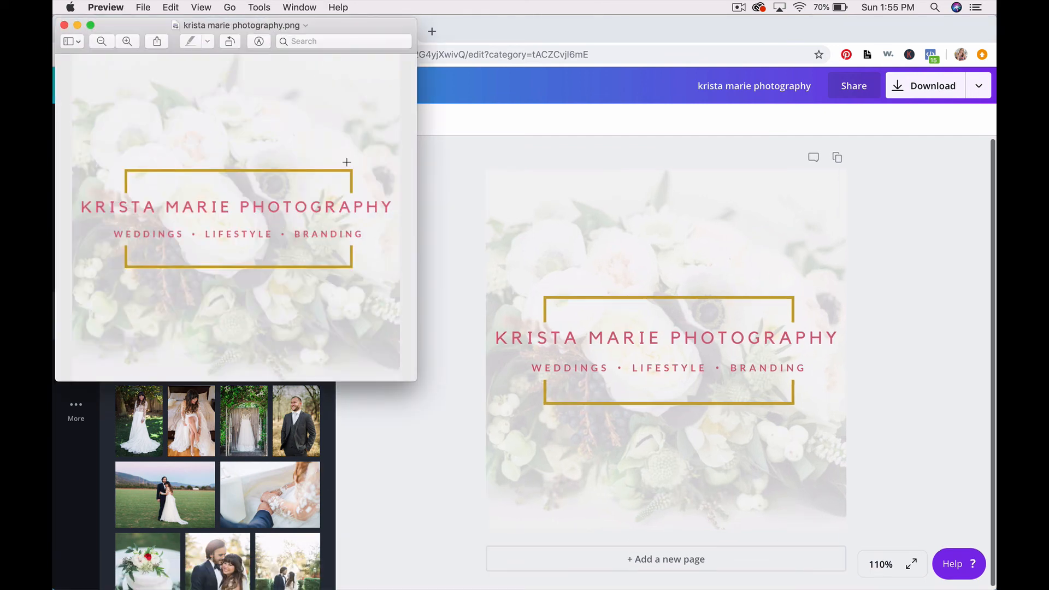
left_click_drag(323, 24, 559, 39)
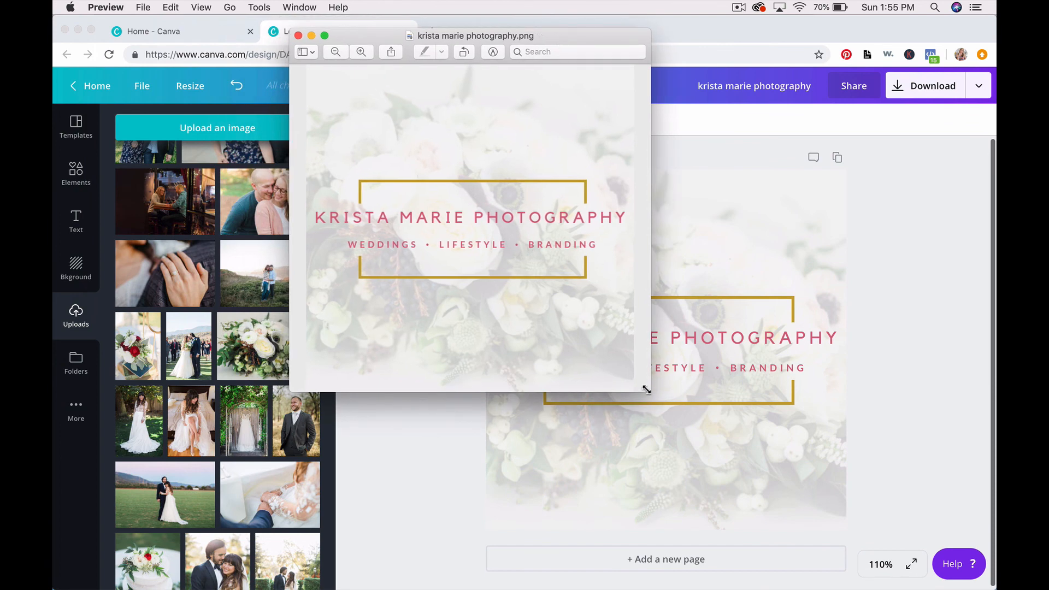
left_click_drag(646, 390, 473, 189)
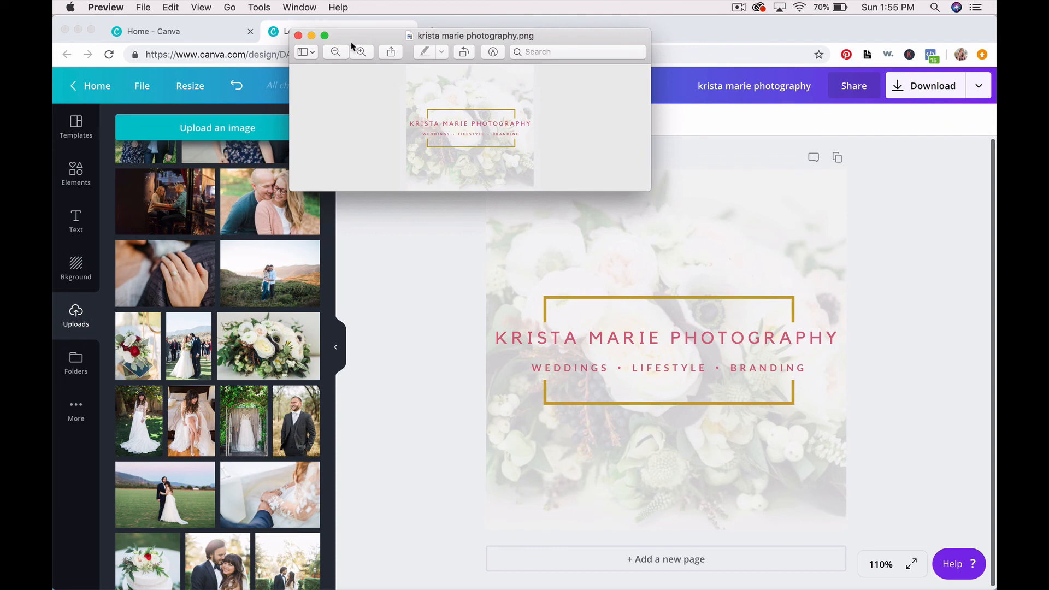
left_click_drag(354, 41, 417, 160)
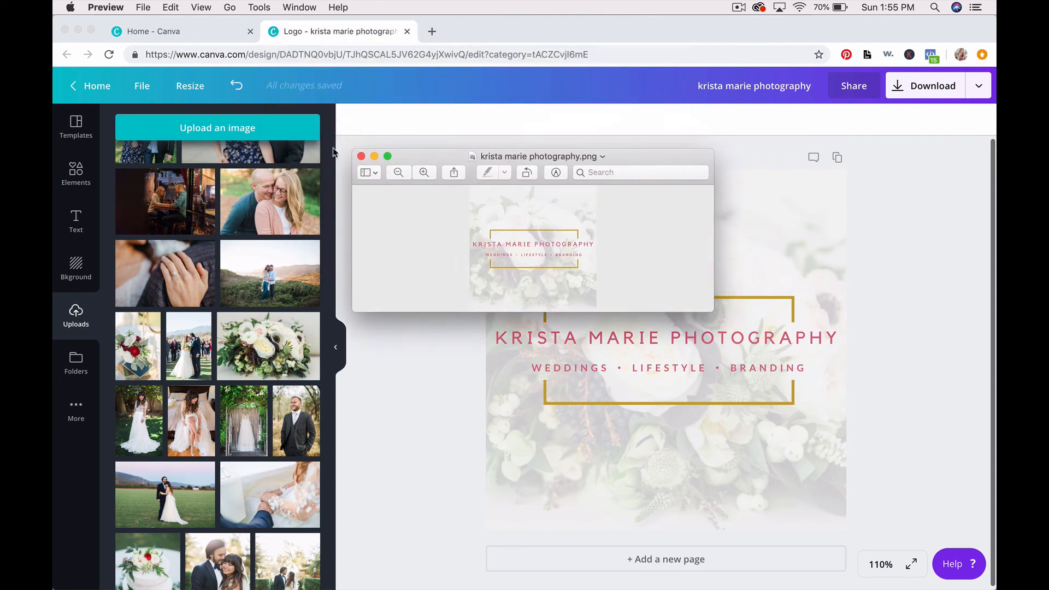
left_click(360, 154)
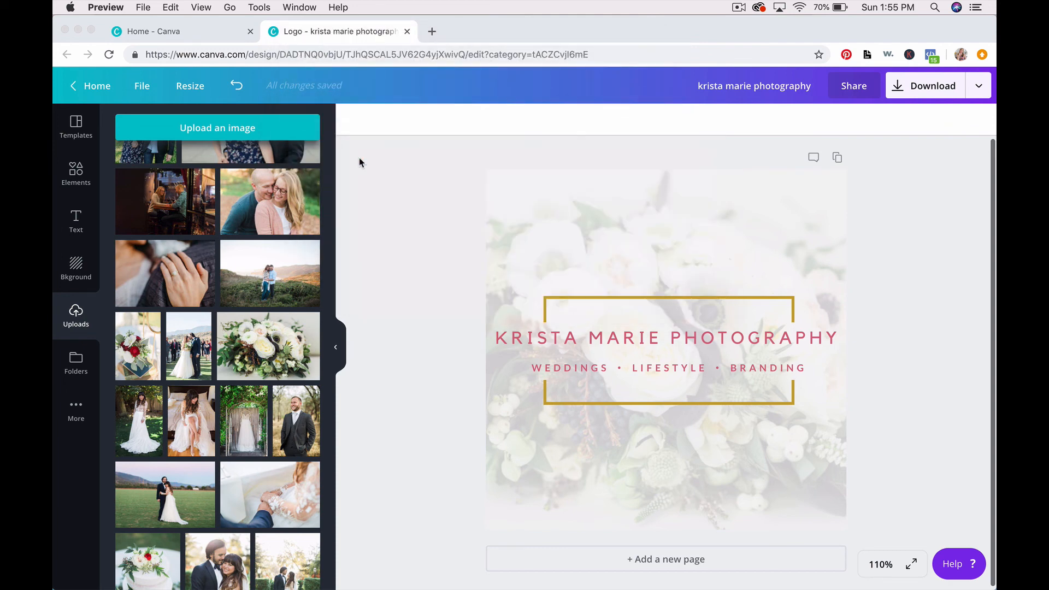